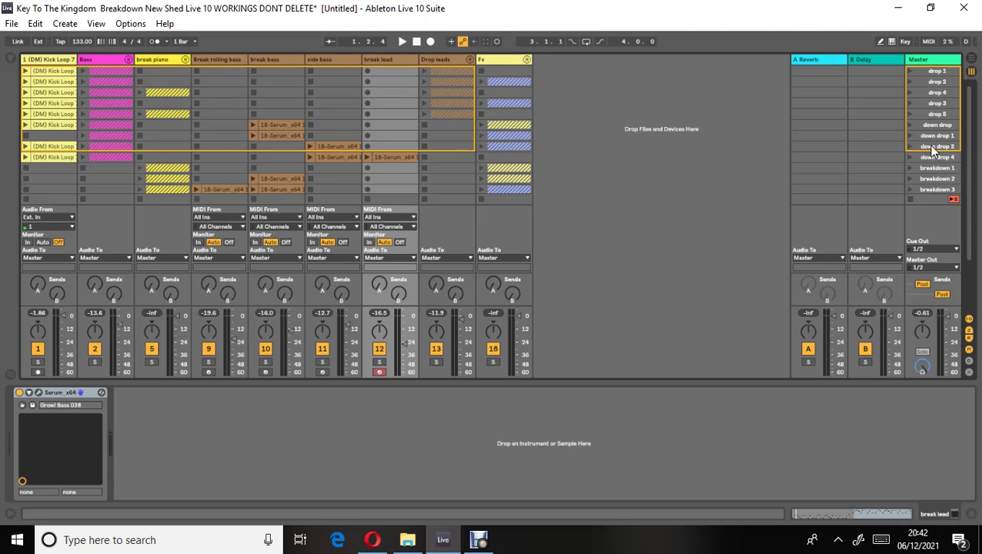
Hide the device view to show every scene down to 8, and unfold the Drop leads group
scroll(936, 148, "down", 2)
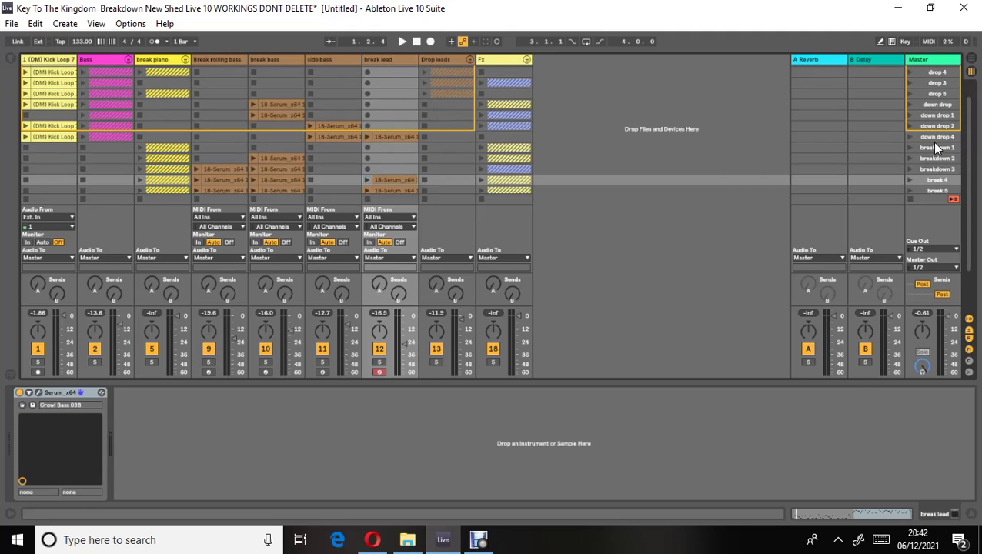
scroll(936, 163, "down", 1)
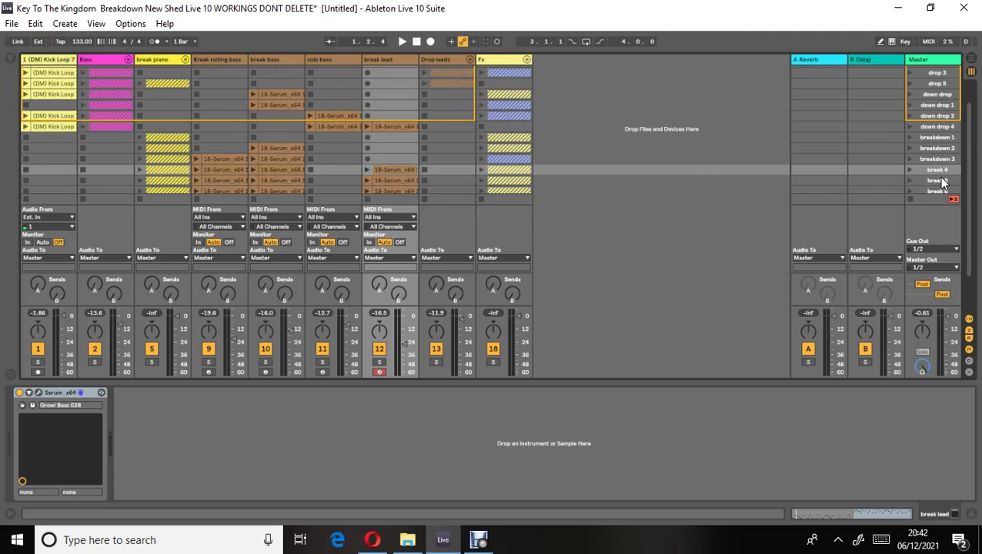
scroll(940, 181, "down", 3)
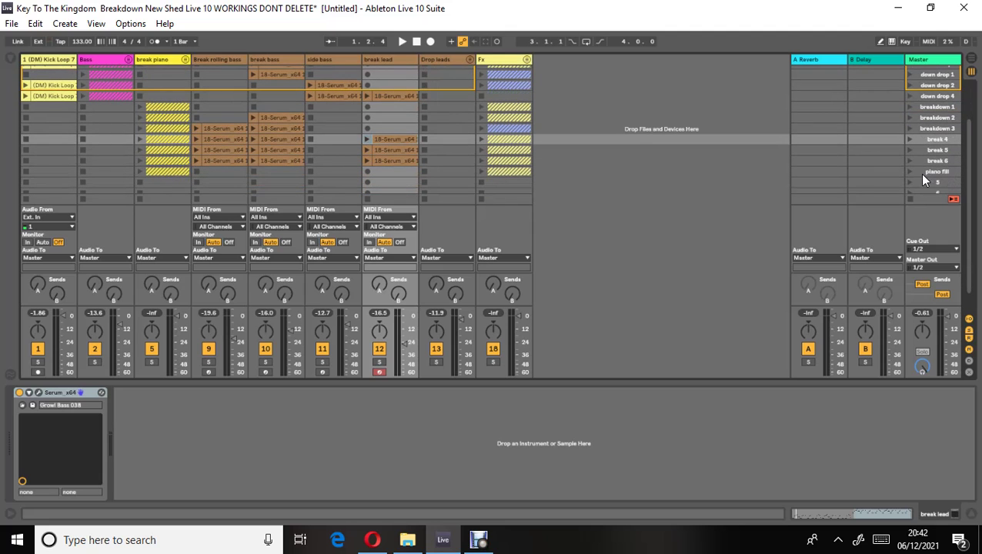
scroll(919, 173, "up", 6)
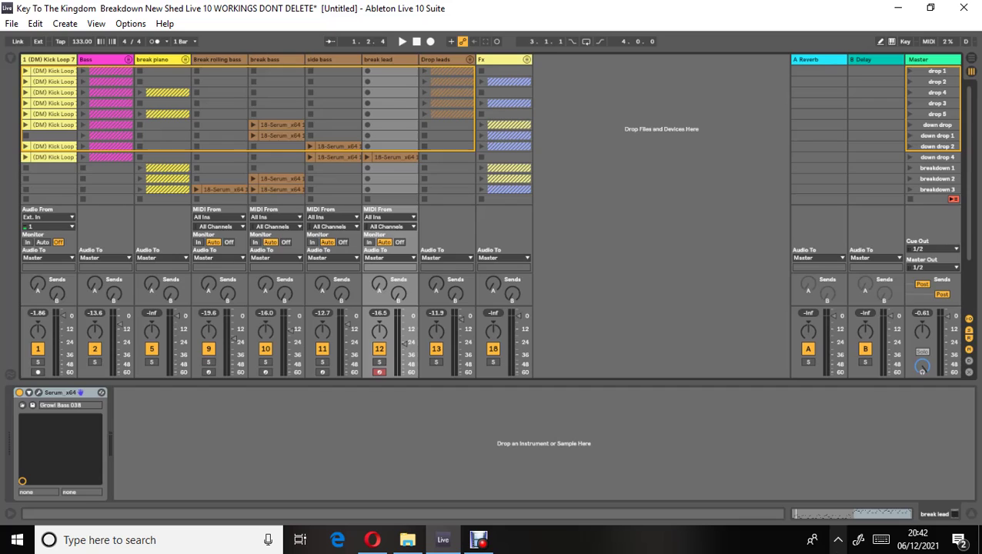
left_click(971, 514)
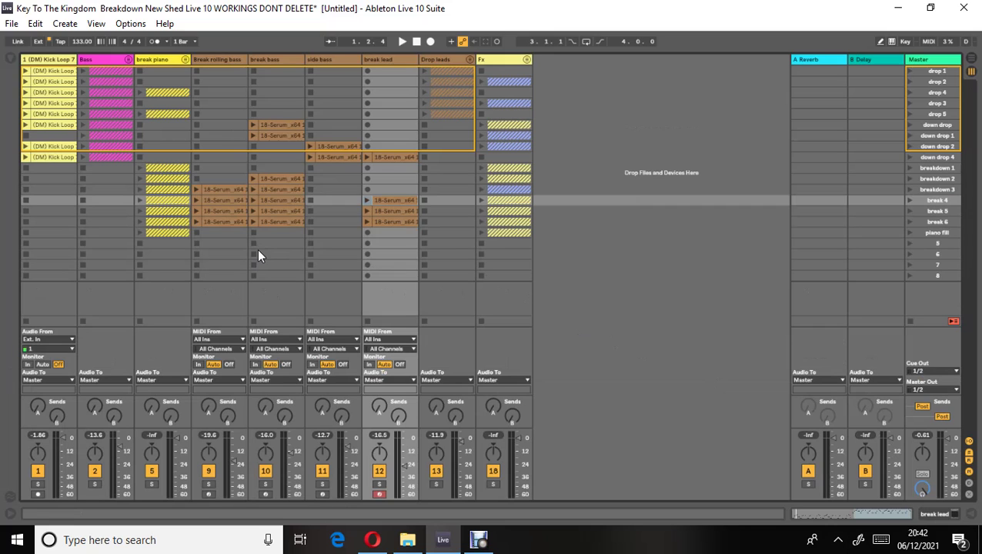
left_click(470, 61)
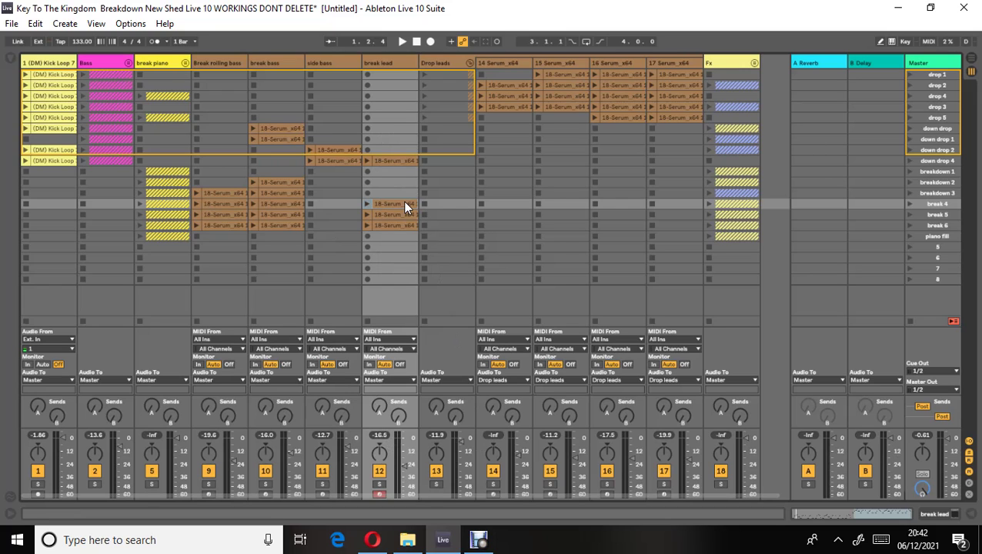
Play the drop 1 scene, and solo track 14 with its drop 2 clip playing
left_click(910, 75)
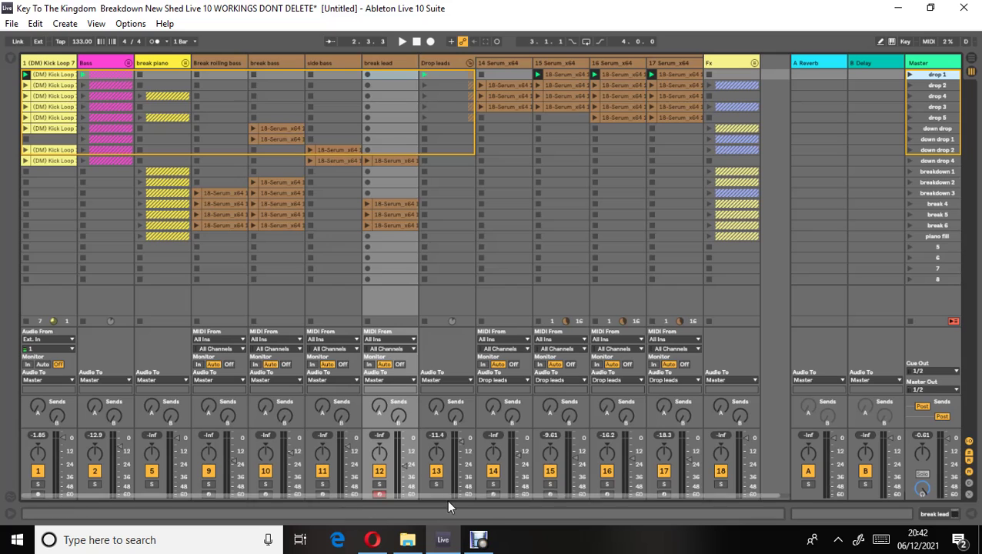
left_click_drag(460, 495, 480, 495)
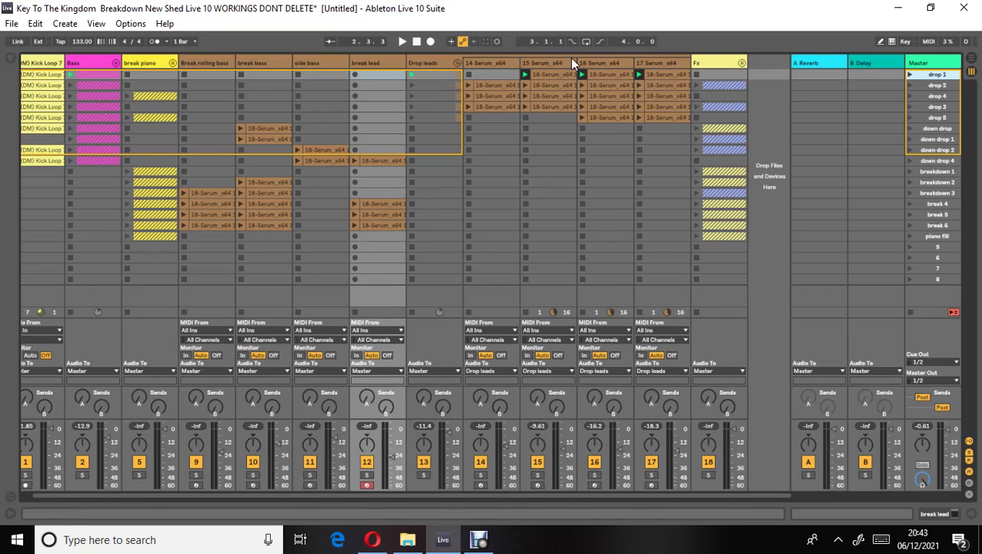
left_click(480, 476)
left_click(469, 85)
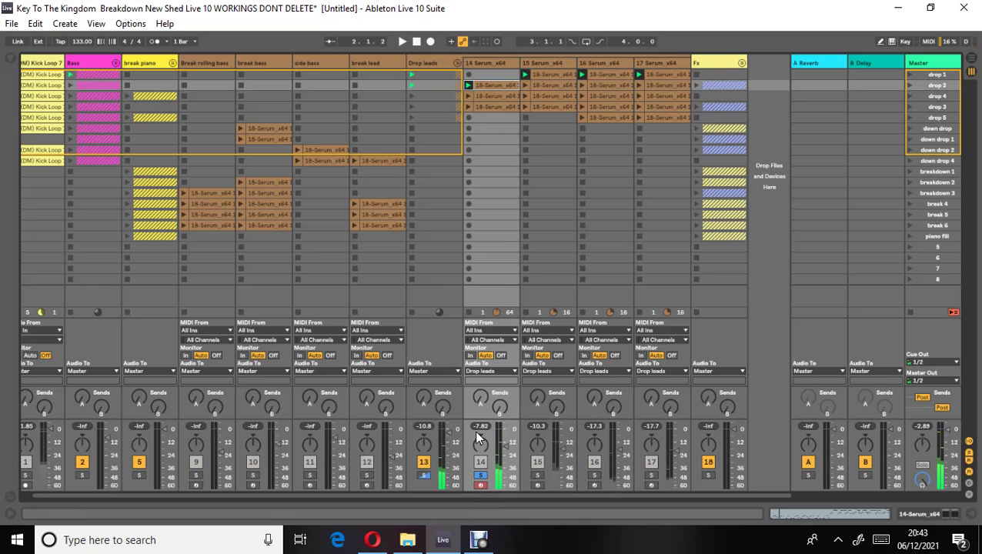
Inspect the devices on the Drop leads group and the 14 Serum track, and hide the device view again
left_click(424, 64)
left_click(424, 63)
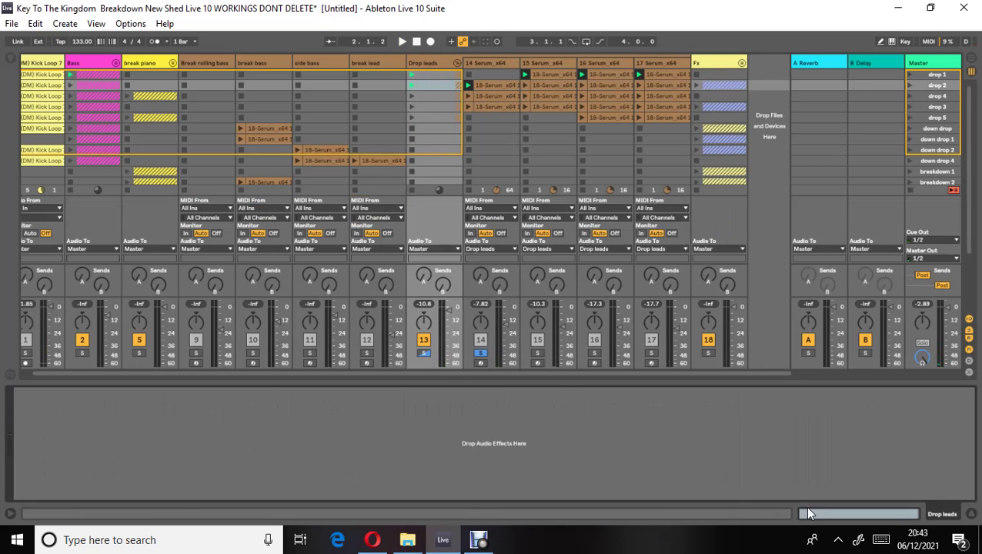
left_click(970, 514)
double_click(478, 63)
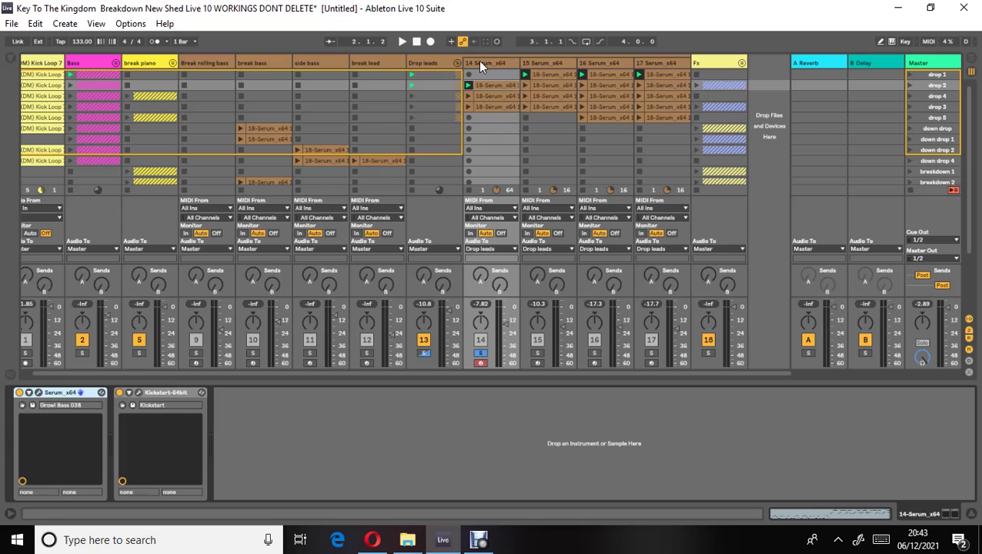
left_click(971, 515)
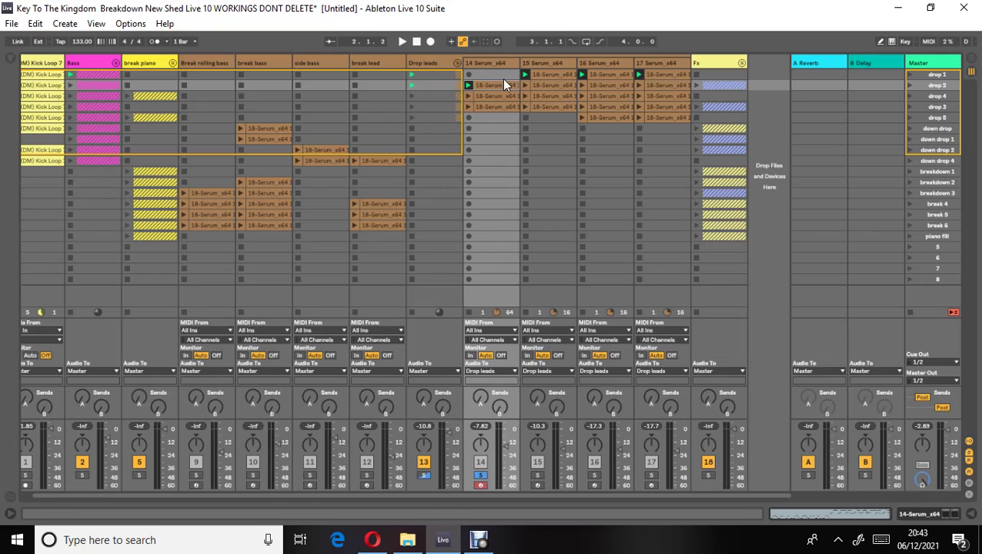
Solo the 15 Serum track and play its drop 1 clip
left_click(524, 74)
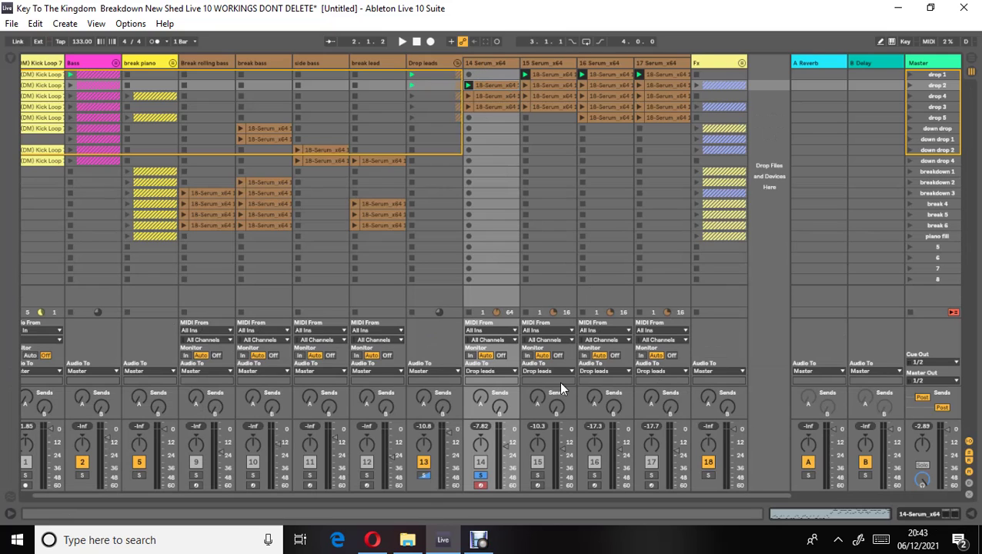
left_click(537, 475)
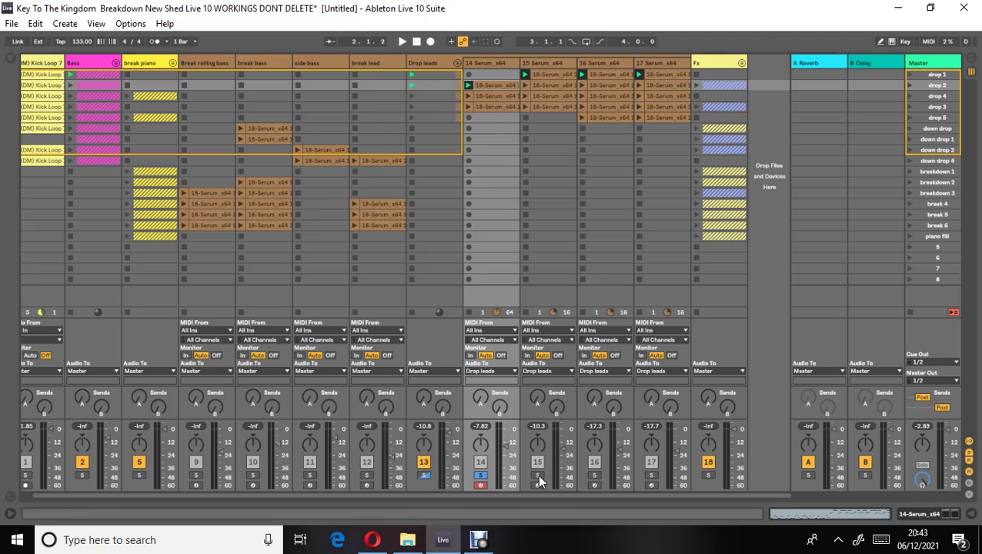
left_click(525, 75)
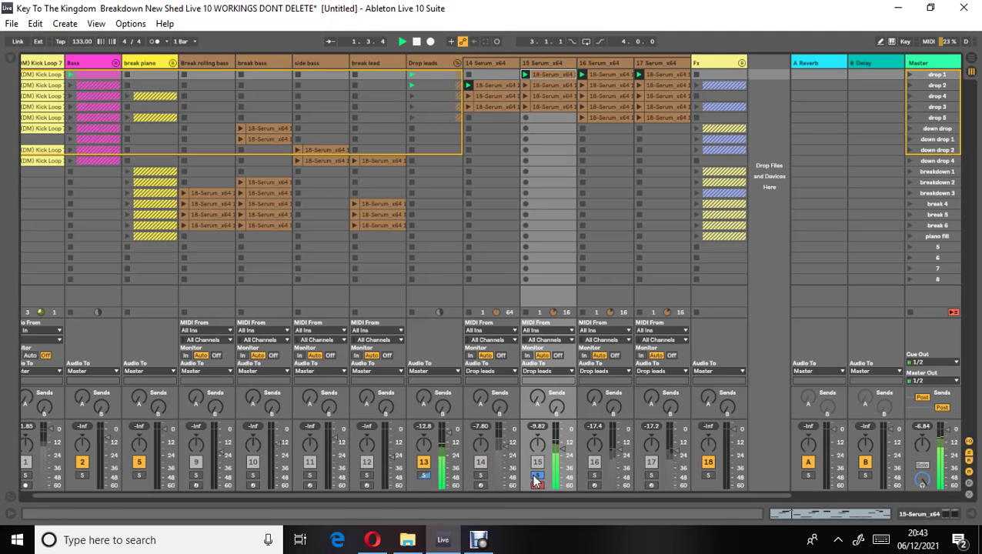
Solo the 16 Serum track during playback and briefly show its device chain
left_click(594, 475)
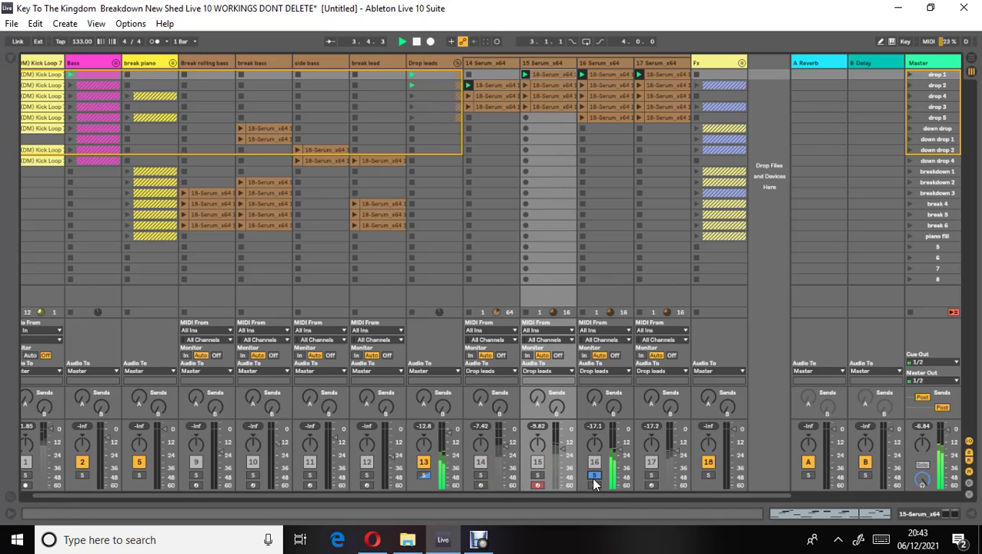
double_click(598, 65)
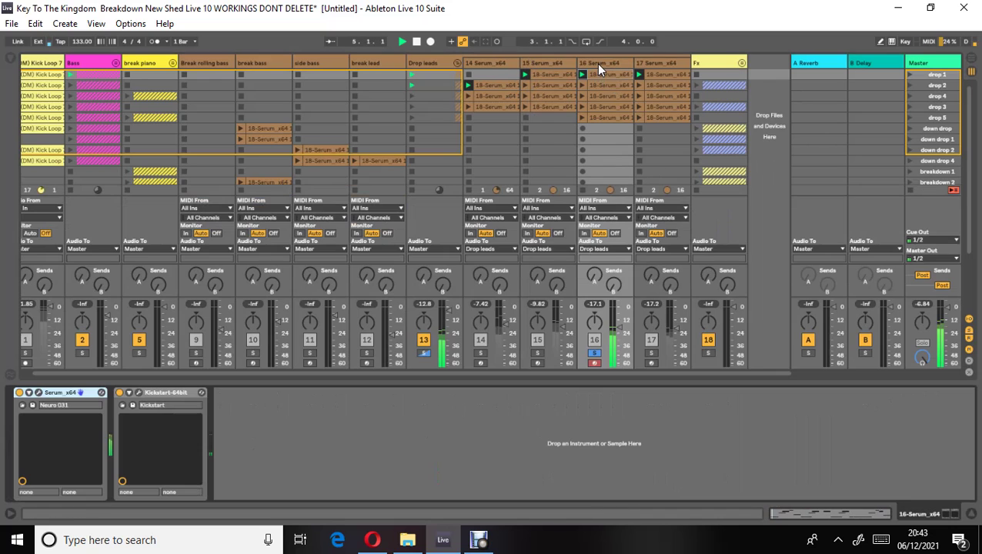
left_click(955, 514)
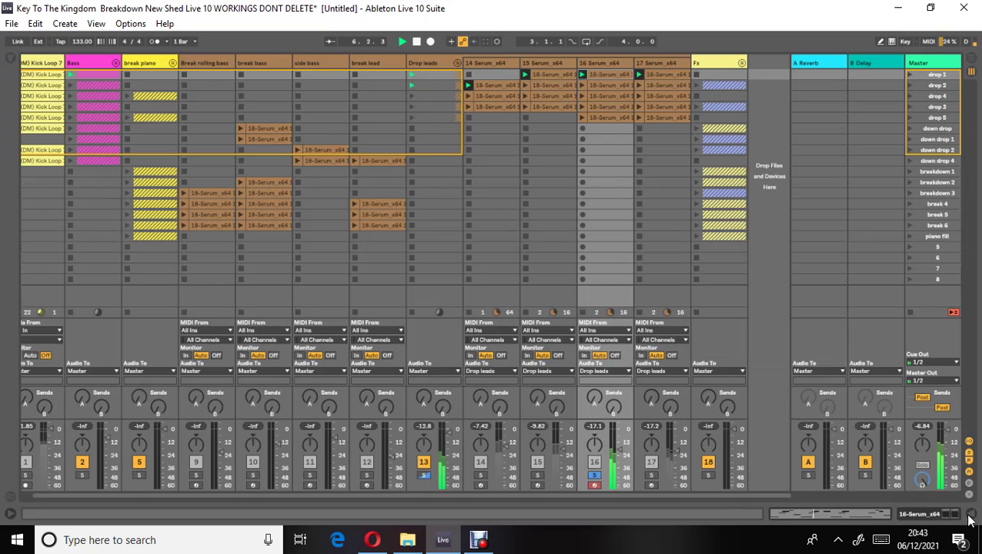
Audition the 17 Serum track in solo, and play the full drop 1 scene with the solo removed
left_click(651, 475)
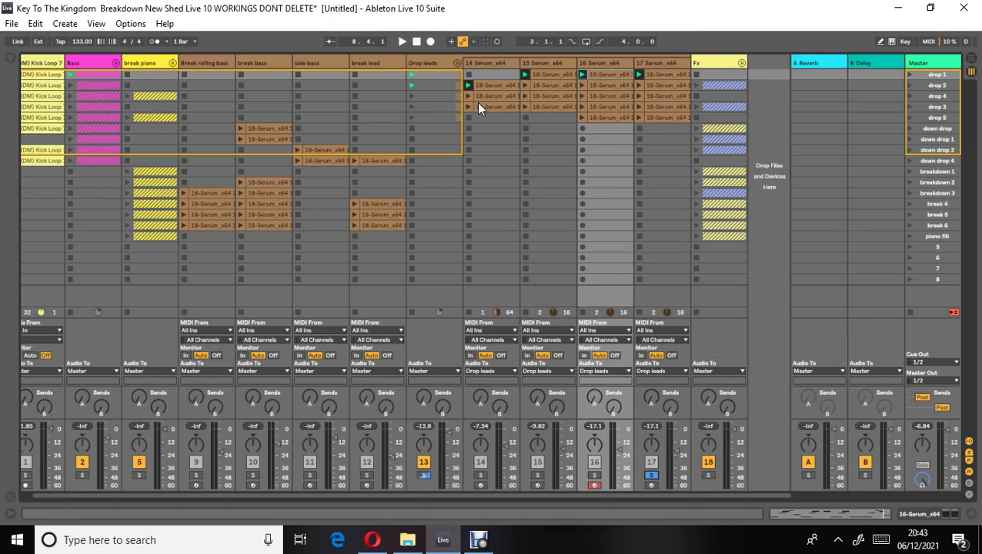
left_click(652, 475)
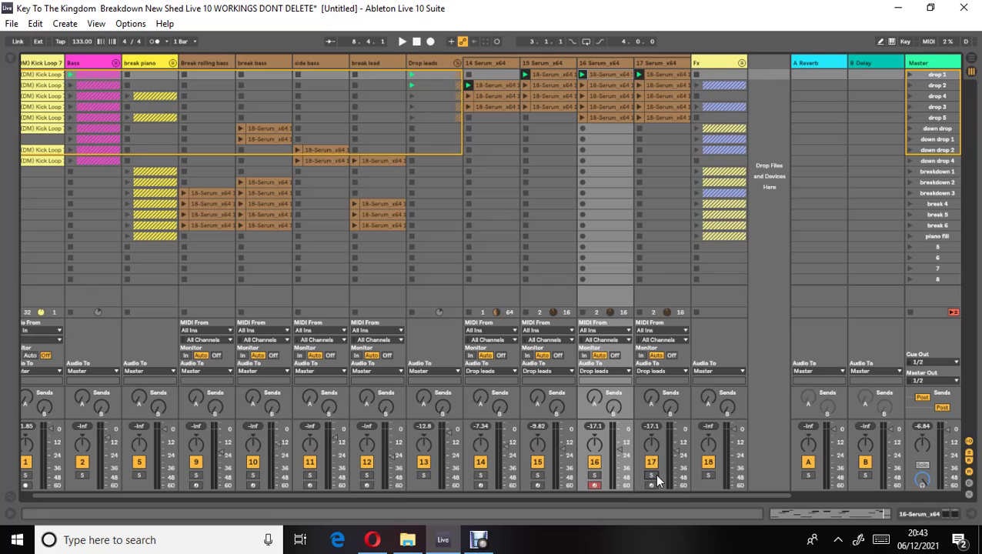
left_click(909, 76)
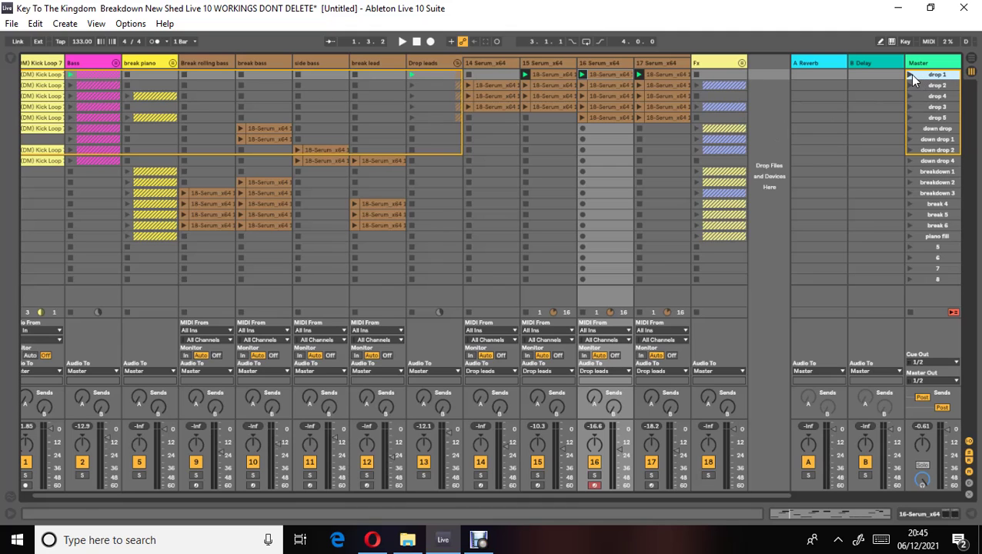
Mute the kick and Bass tracks and play the drop 1 scene without them
left_click_drag(221, 495, 68, 493)
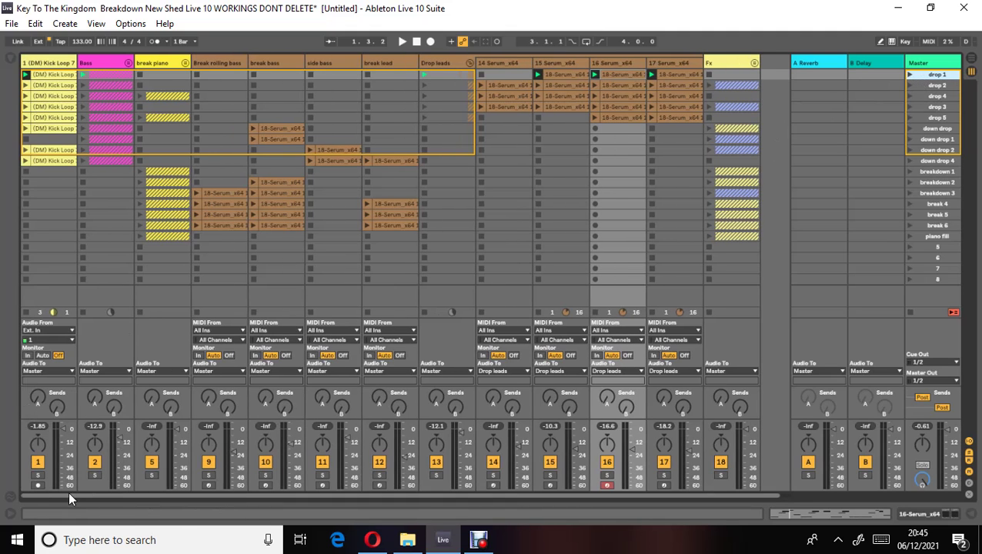
left_click(39, 464)
left_click(95, 464)
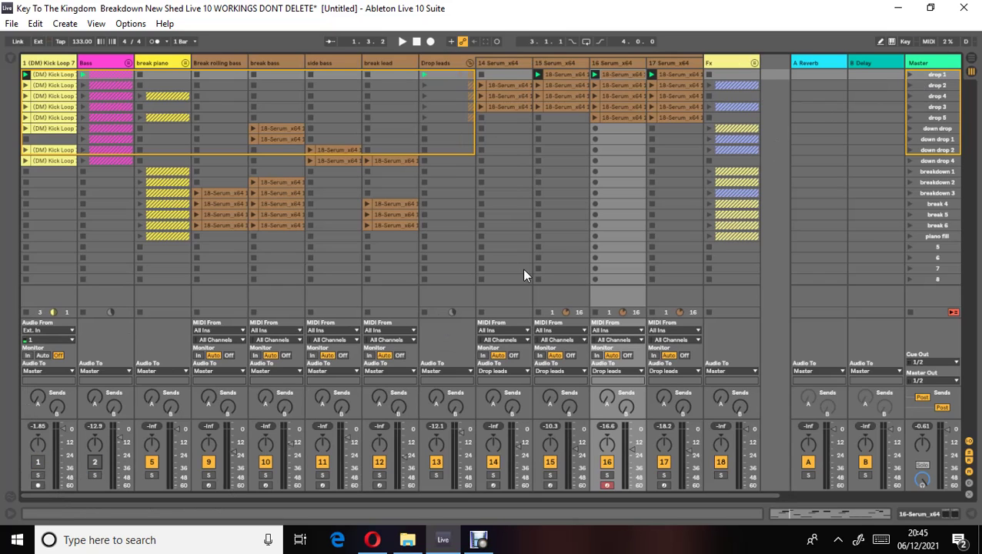
left_click(909, 76)
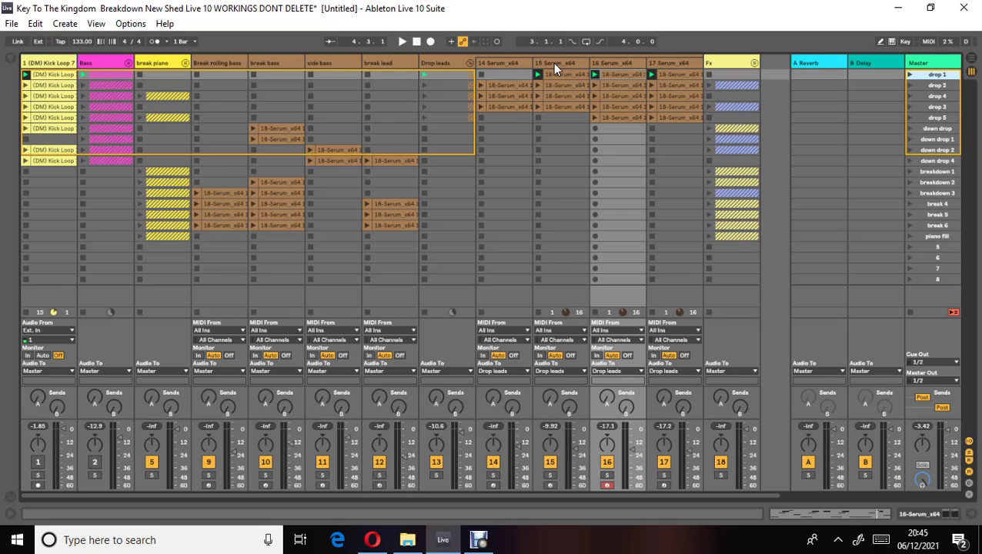
Solo the 15 Serum track during playback and open its device chain
key("space")
left_click(551, 475)
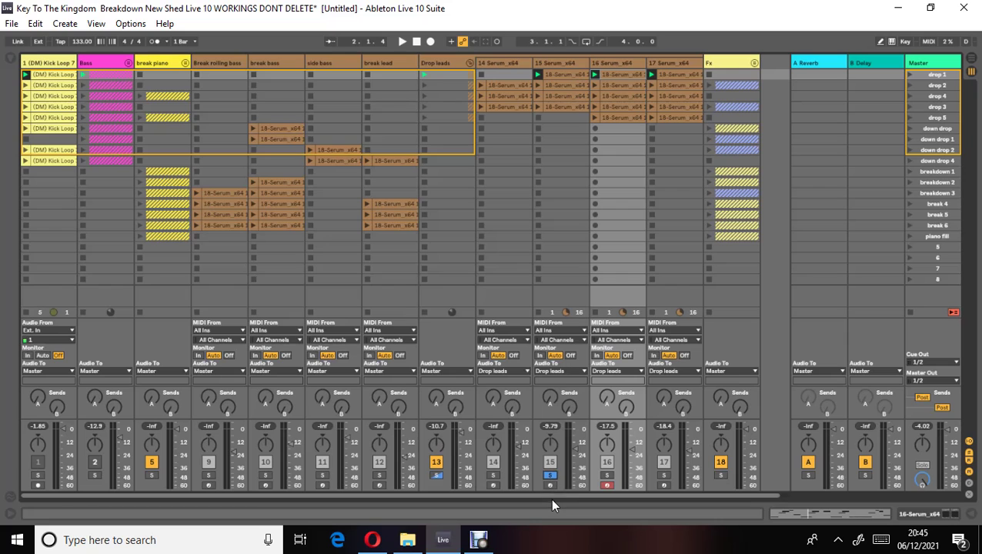
key("space")
double_click(562, 67)
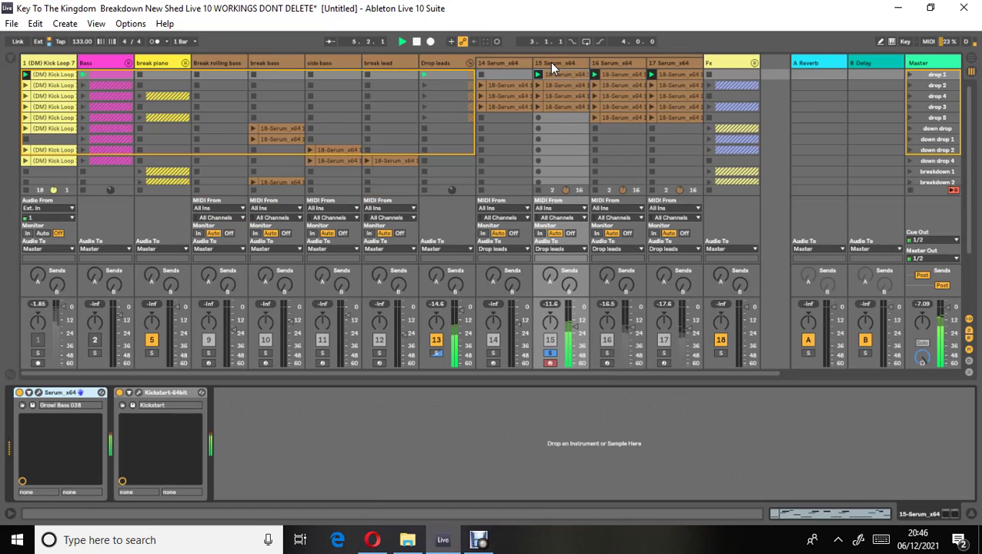
Add the Overdrive audio effect after Kickstart on the 15 Serum track
left_click(10, 58)
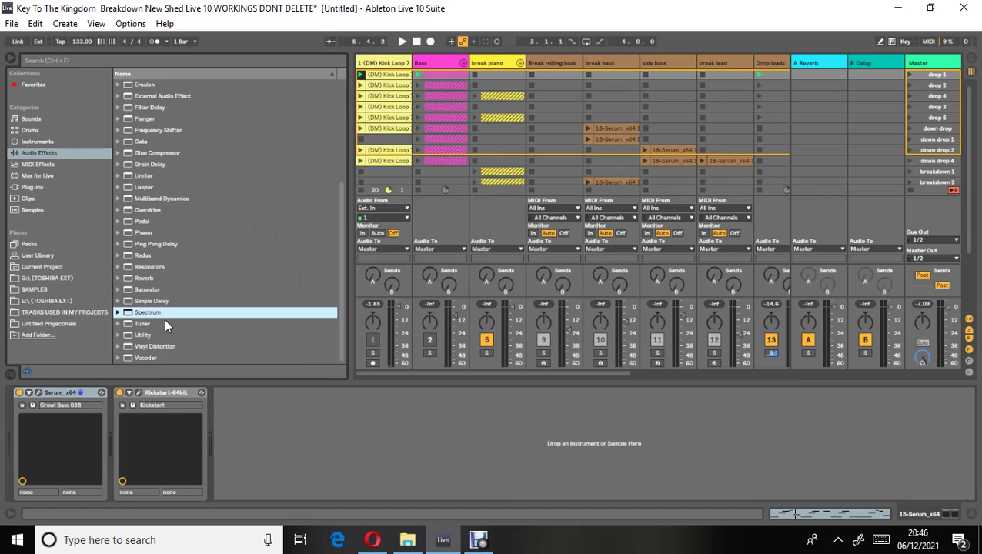
scroll(164, 318, "up", 1)
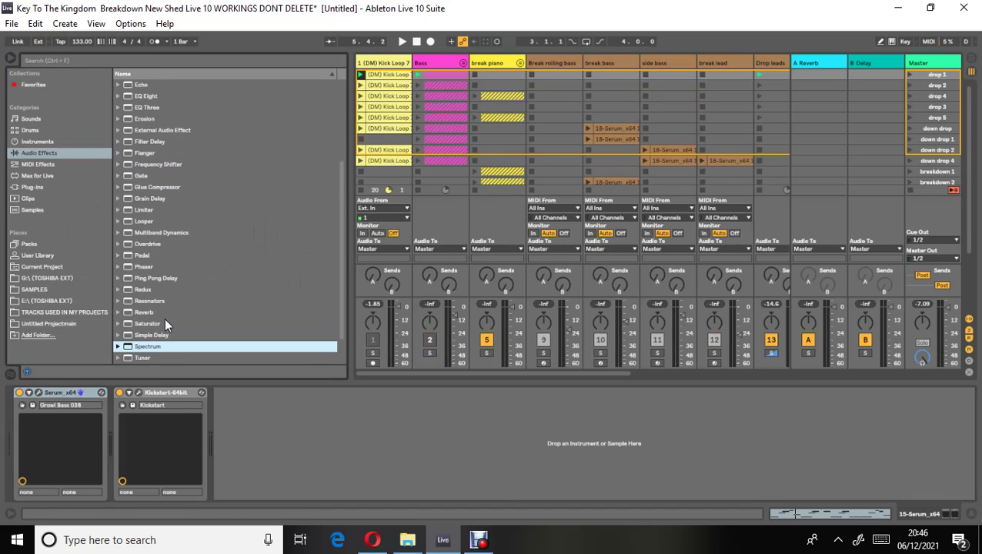
double_click(148, 241)
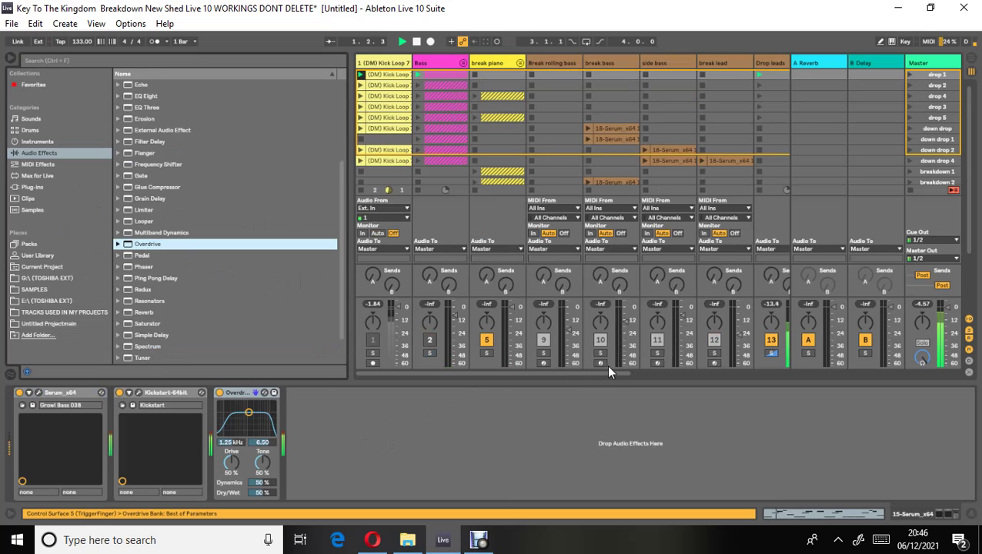
Set the Overdrive to 0.0 % dynamics, 44 % drive, a 1.05 kHz filter frequency and 1.89 bandwidth while listening
left_click_drag(592, 372, 692, 370)
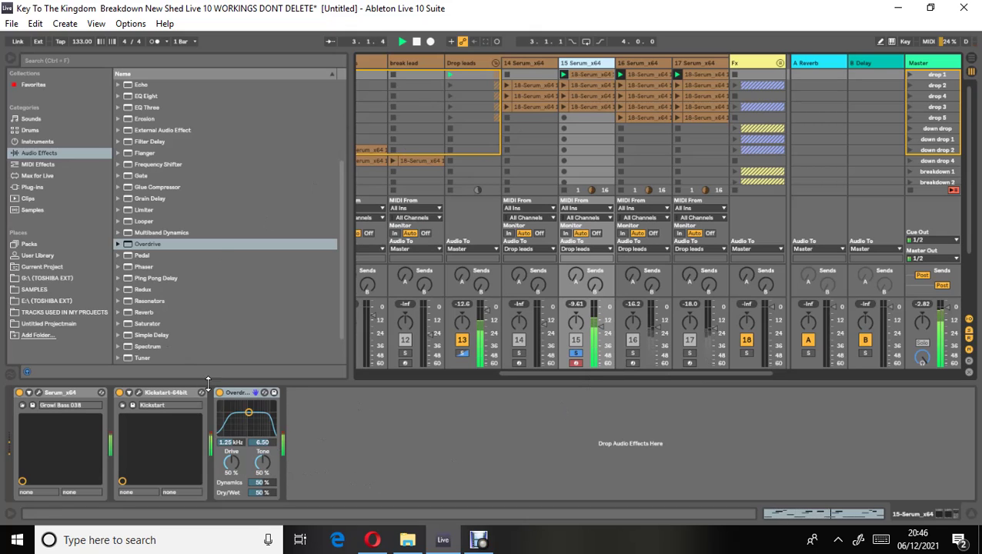
left_click_drag(258, 485, 258, 494)
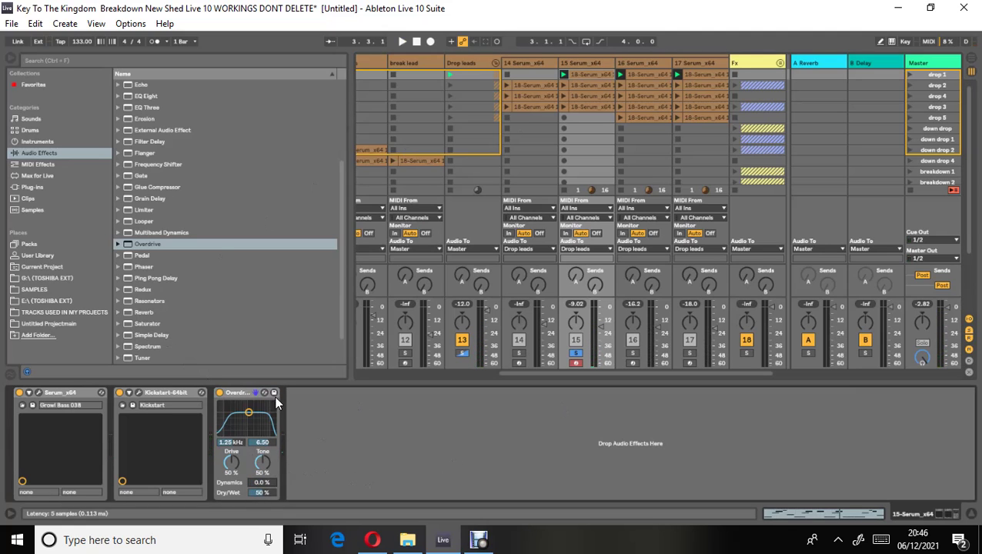
scroll(236, 463, "down", 5)
key("space")
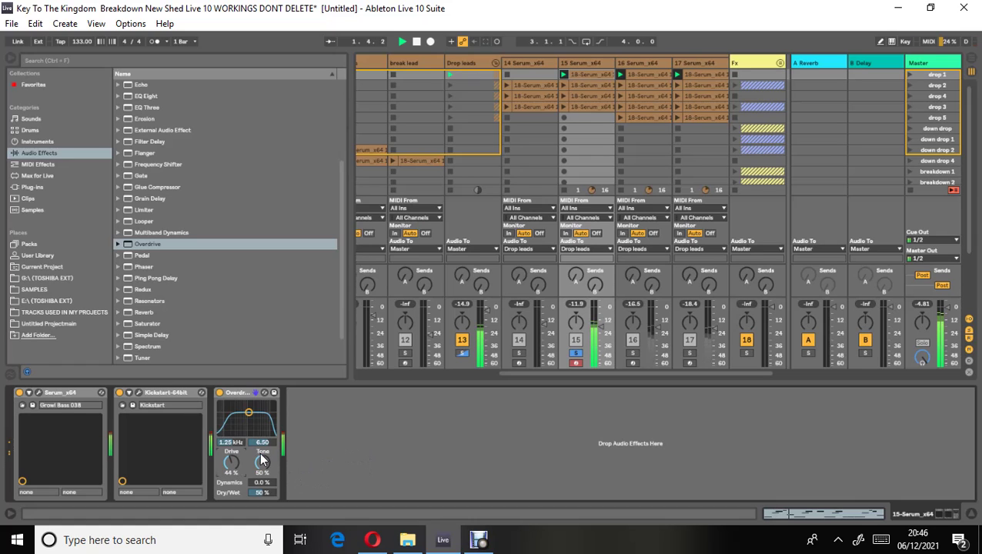
mouse_move(261, 444)
left_mouse_down()
mouse_move(260, 471)
mouse_move(237, 454)
mouse_move(238, 441)
mouse_move(254, 440)
left_mouse_up()
key("space")
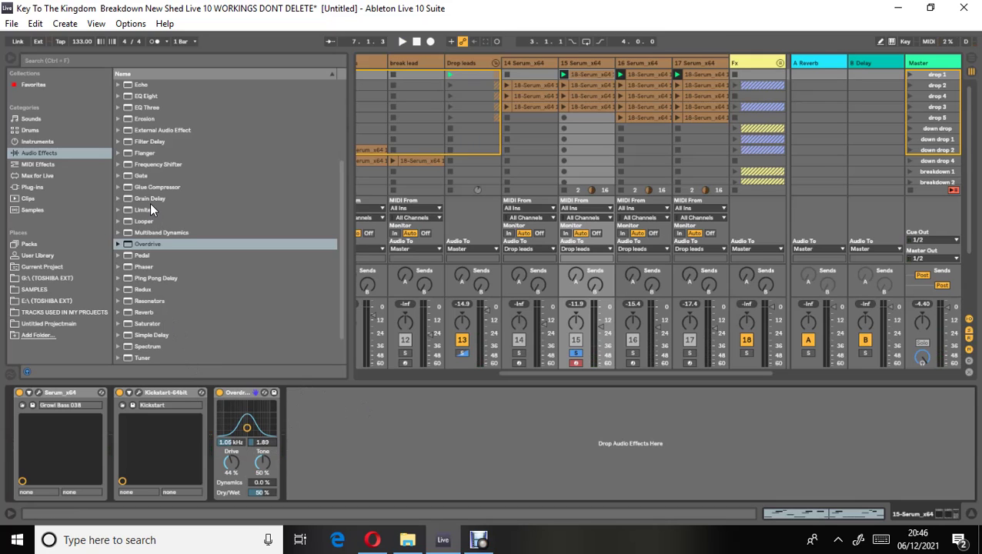
Add the Reverb audio effect after the Overdrive on the 15 Serum track
scroll(149, 203, "down", 1)
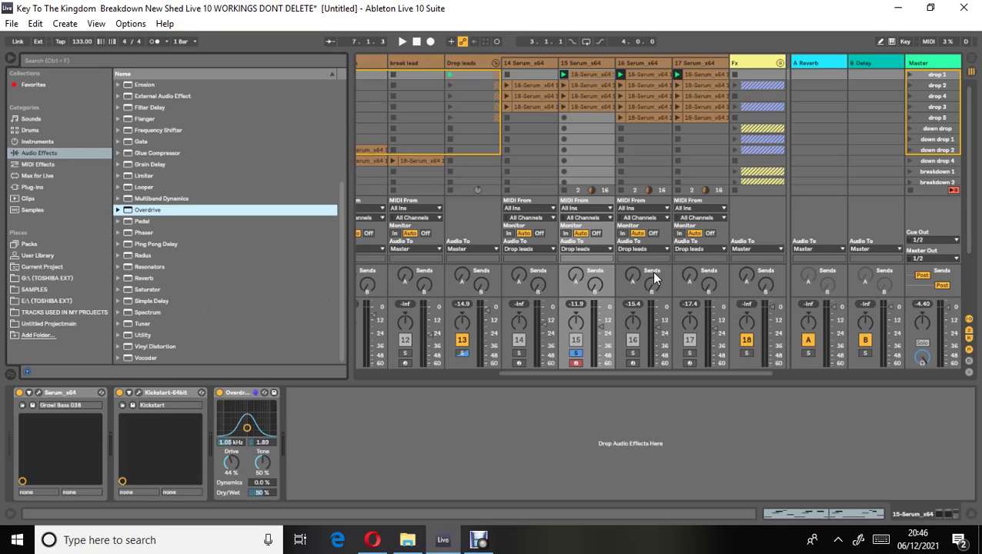
left_click_drag(140, 279, 318, 415)
left_click(326, 411)
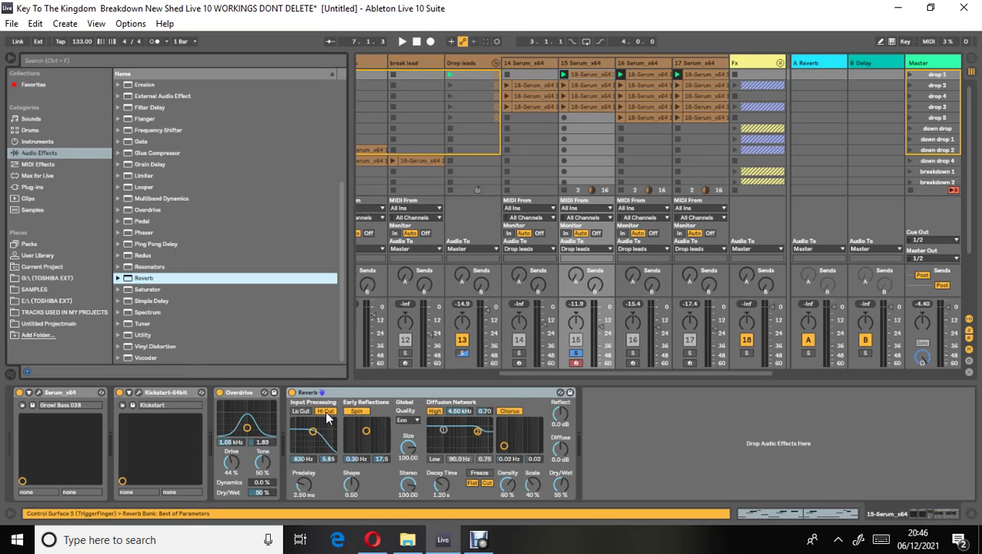
Switch off the Reverb's high diffusion filter and Chorus, and set Diffuse to -13 dB
left_click(442, 412)
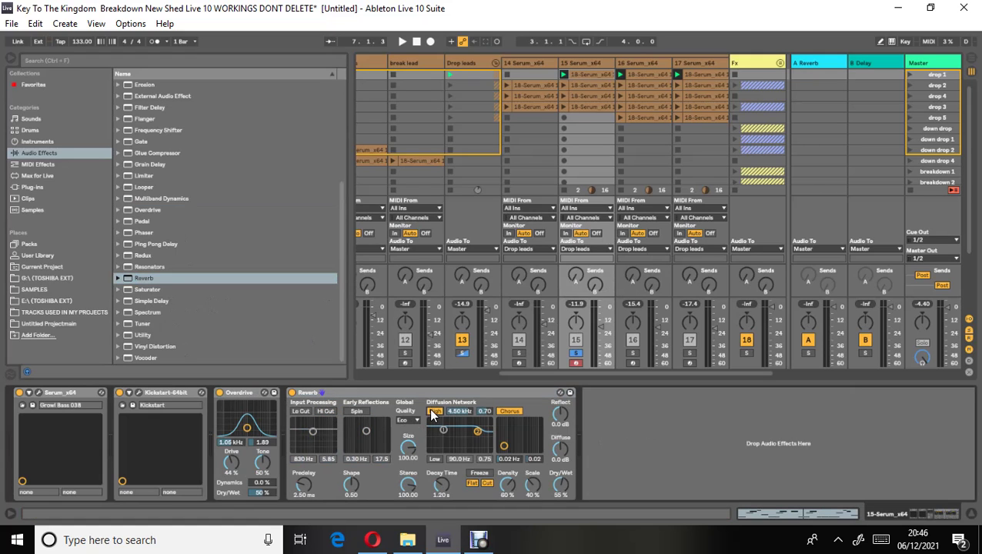
left_click(505, 412)
left_click_drag(560, 450, 564, 457)
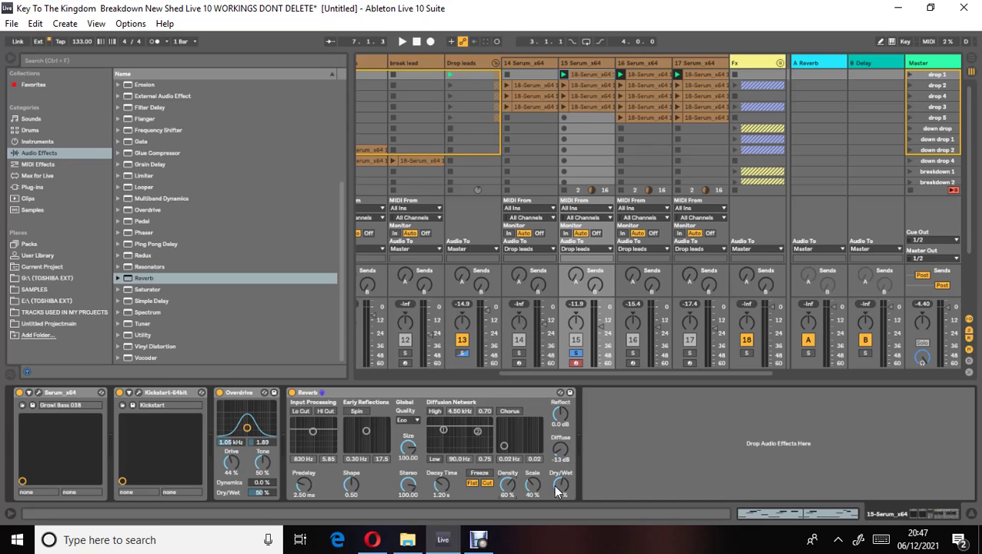
Set the Reverb to 0.50 ms predelay, 0.37 shape, 6.86 size and 0.00 stereo while auditioning the lead
key("space")
key("space")
left_click_drag(355, 488, 355, 505)
left_click_drag(307, 486, 306, 493)
left_click_drag(305, 485, 305, 497)
key("space")
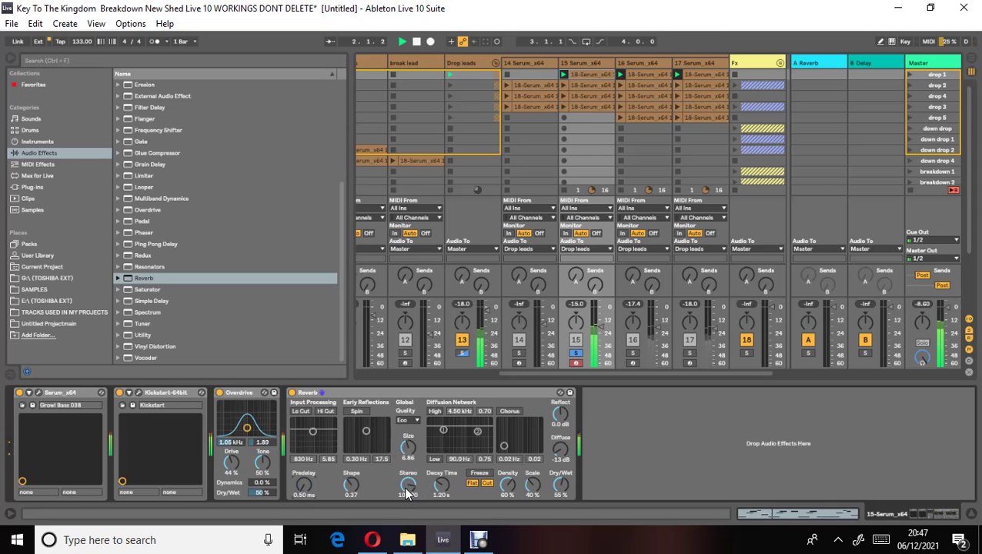
key("space")
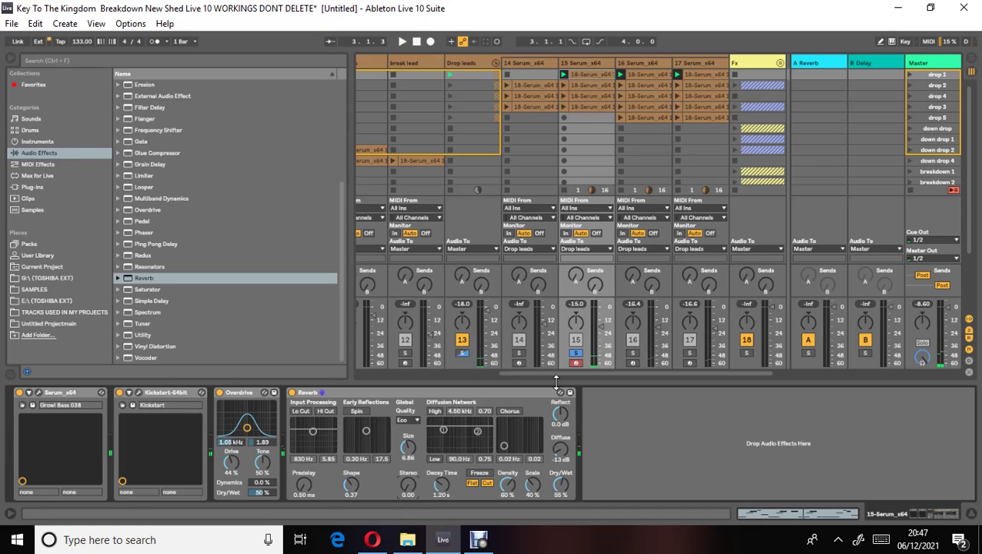
Set the Reverb's Reflect to 3.1 dB, Diffuse to -11 dB, Scale to 65 % and Dry/Wet to 56 % during playback
key("space")
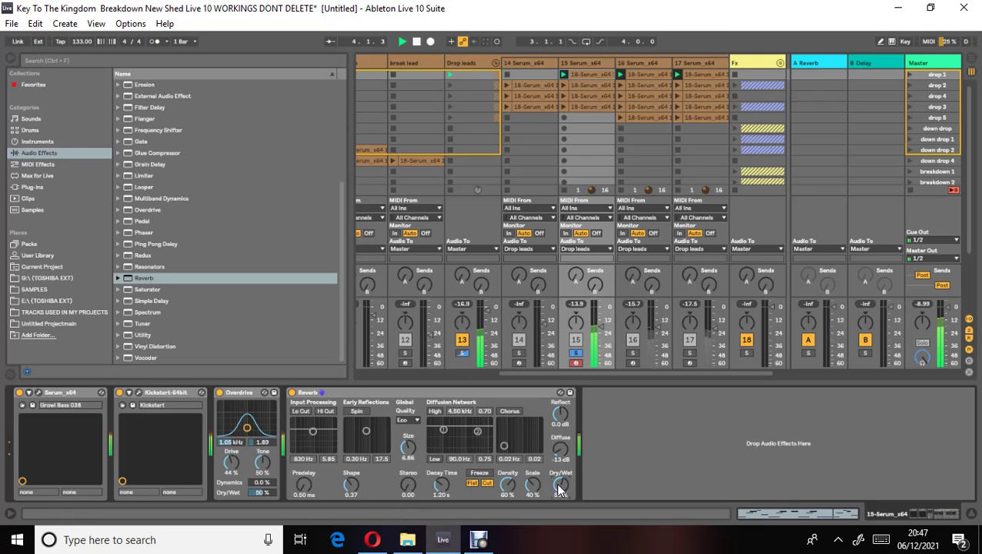
left_click_drag(557, 419, 556, 414)
left_click_drag(566, 463, 561, 453)
left_click_drag(530, 484, 551, 479)
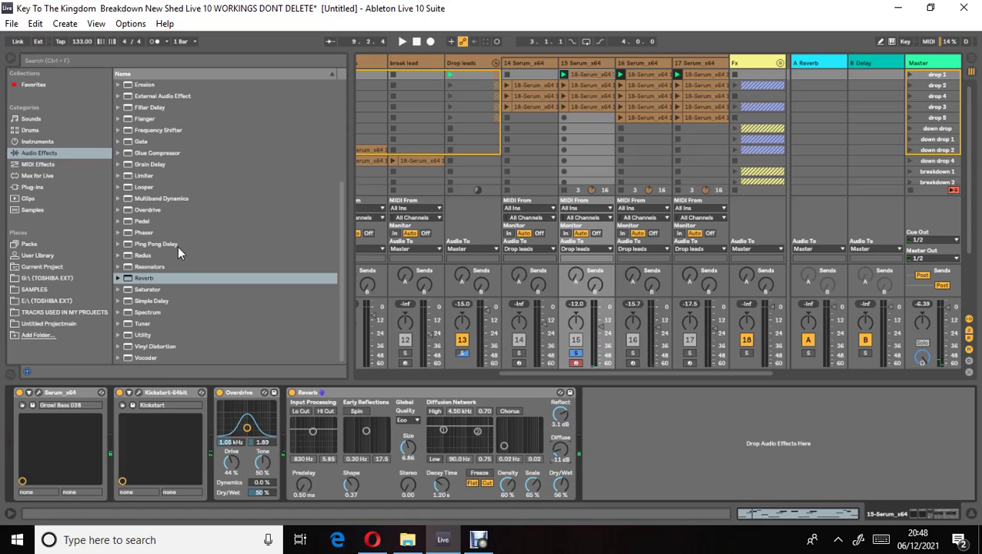
Add a Saturator after the Reverb with 9.71 dB drive, 0.57 base, 1.01 kHz frequency and 48 % width
double_click(140, 289)
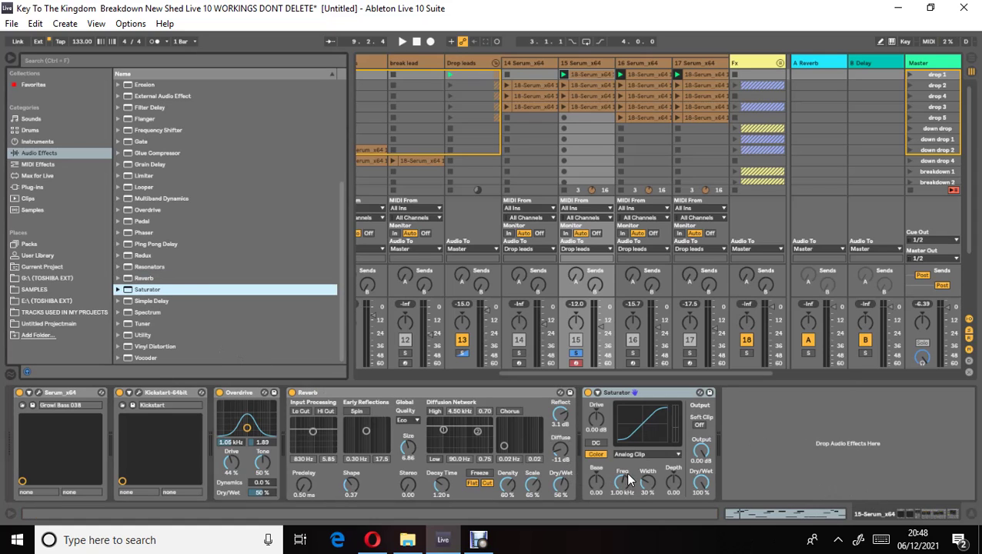
left_click_drag(599, 425, 598, 424)
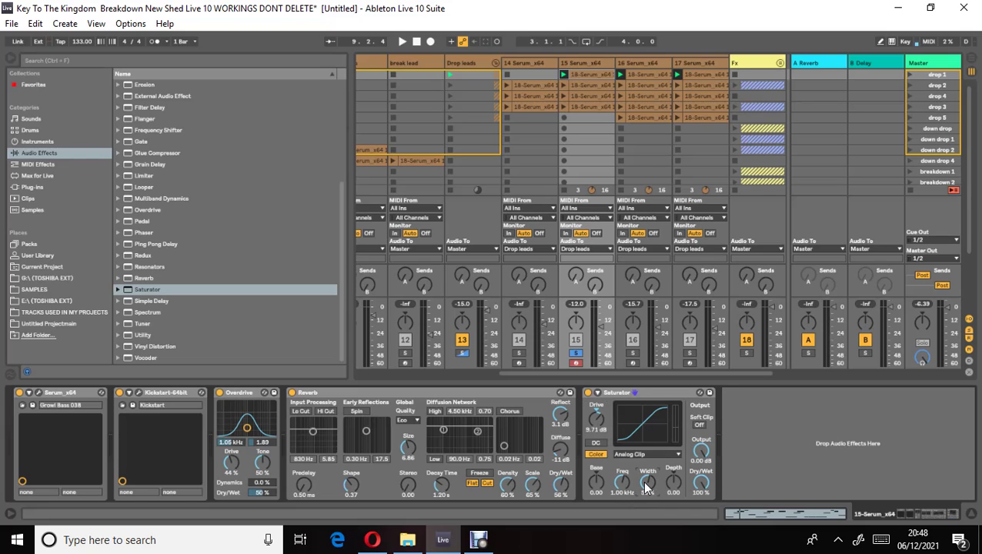
left_click_drag(647, 485, 648, 487)
key("space")
Add the EQ Eight audio effect after the Saturator on the 15 Serum track
scroll(197, 253, "up", 3)
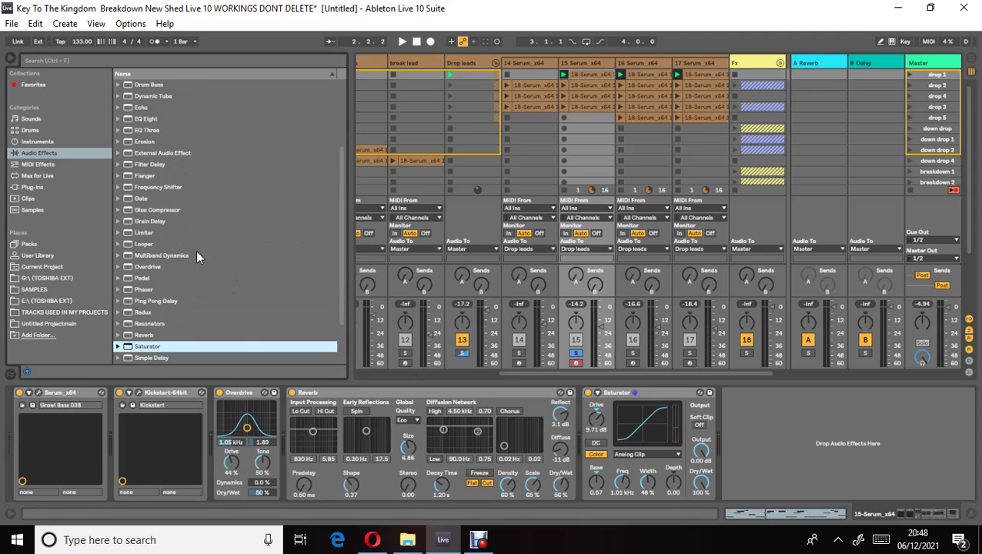
double_click(148, 119)
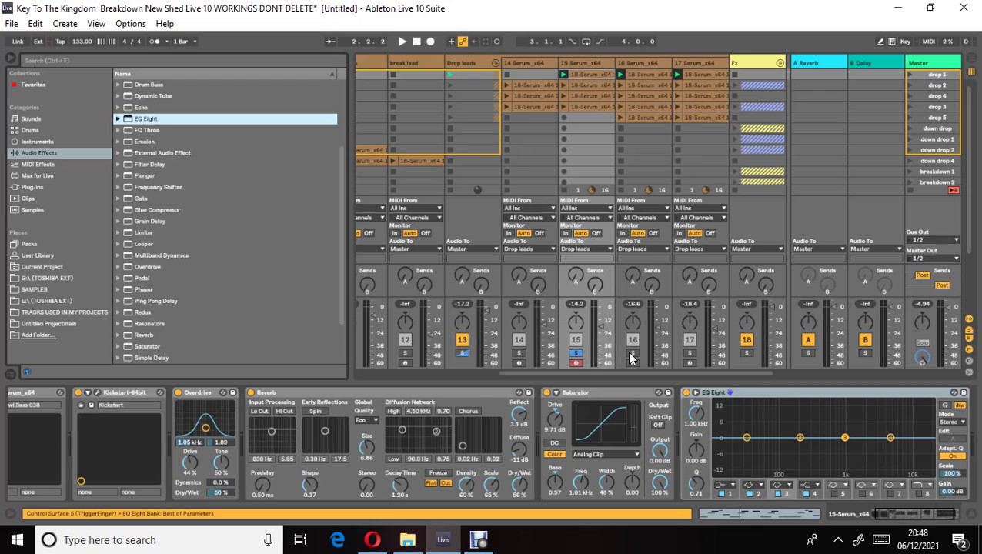
Solo the 16 Serum track, audition it with and without the 15 Serum track, and open its device chain
left_click(632, 353)
key("space")
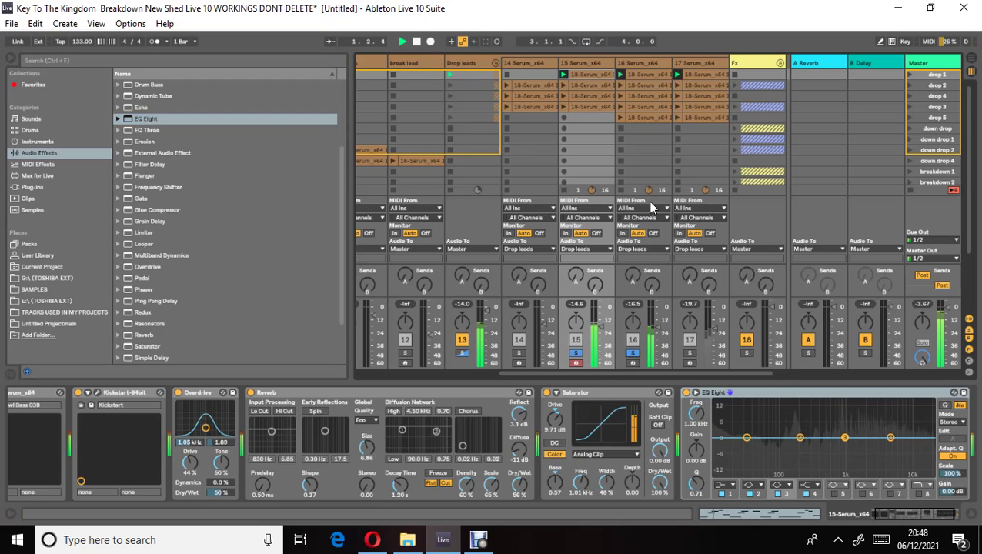
key("space")
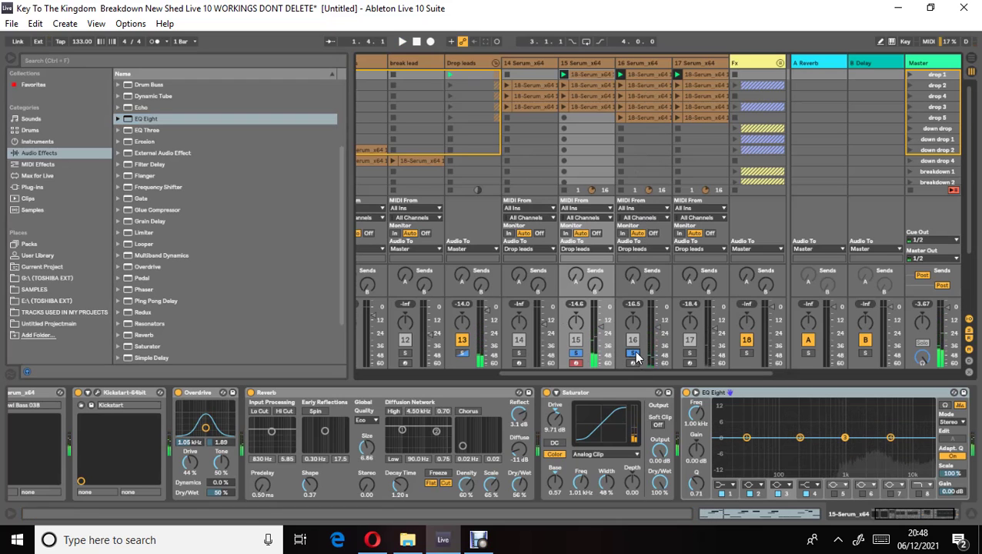
left_click(631, 67)
key("space")
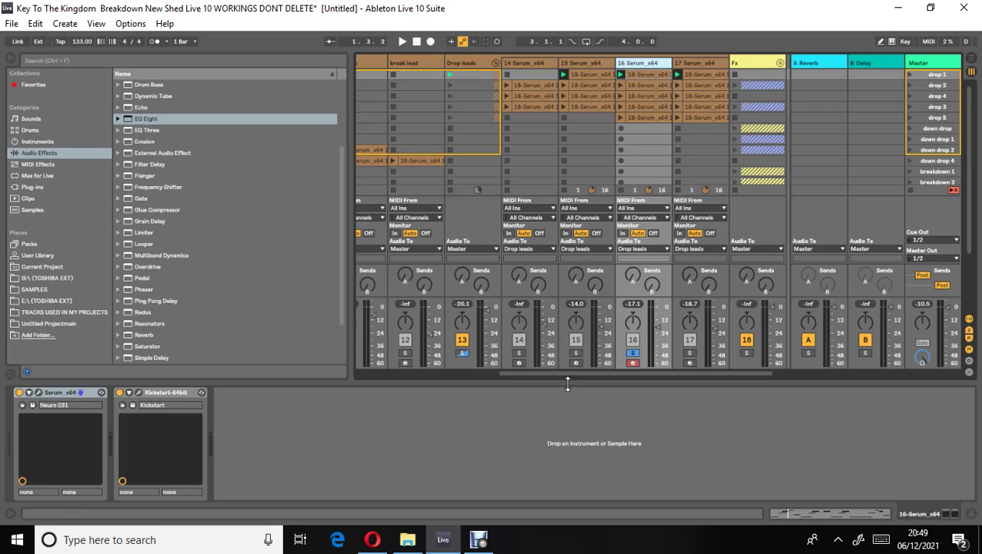
key("space")
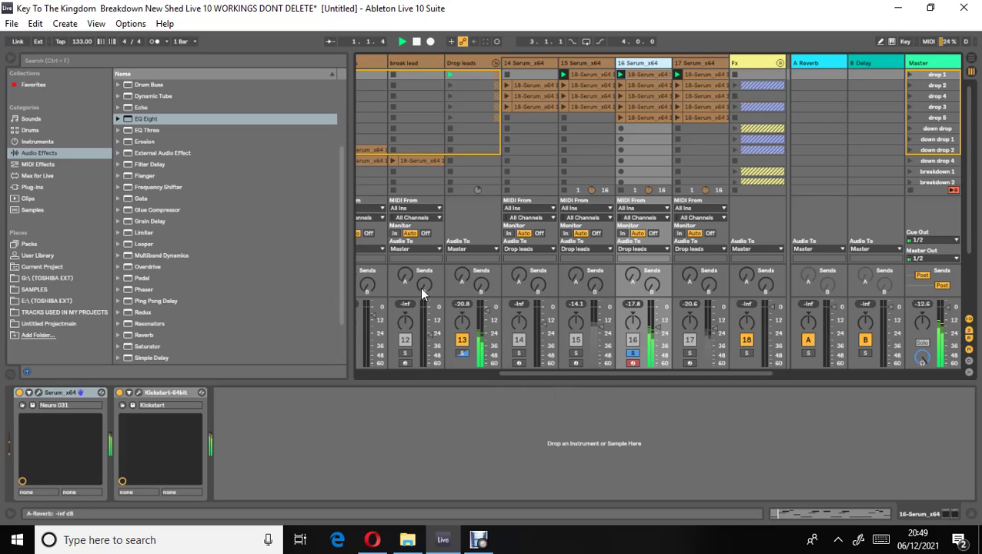
left_click(657, 329)
Add EQ Eight after Kickstart on the 16 Serum track and boost band 3 by 12.5 dB at 1.02 kHz
left_click_drag(159, 118, 343, 454)
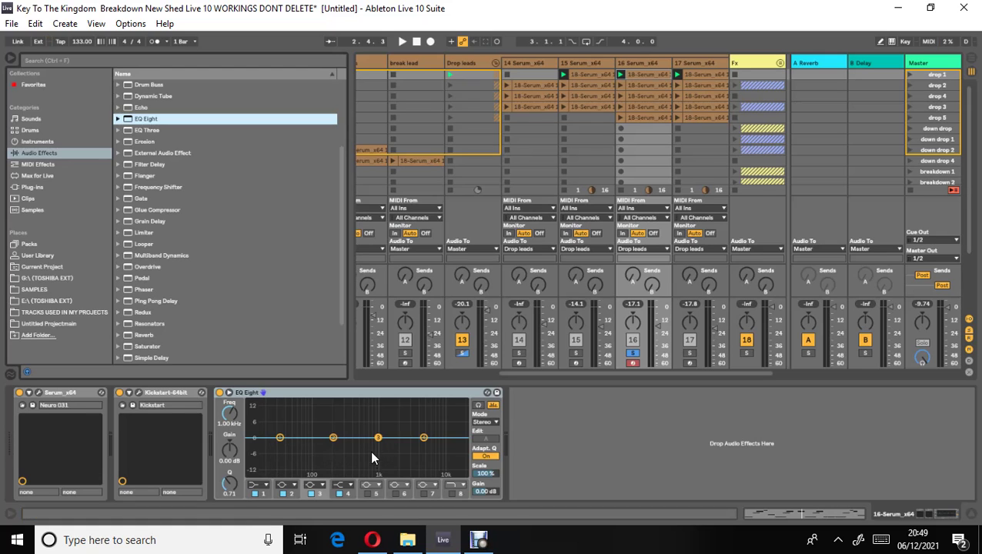
key("space")
left_click_drag(378, 438, 378, 415)
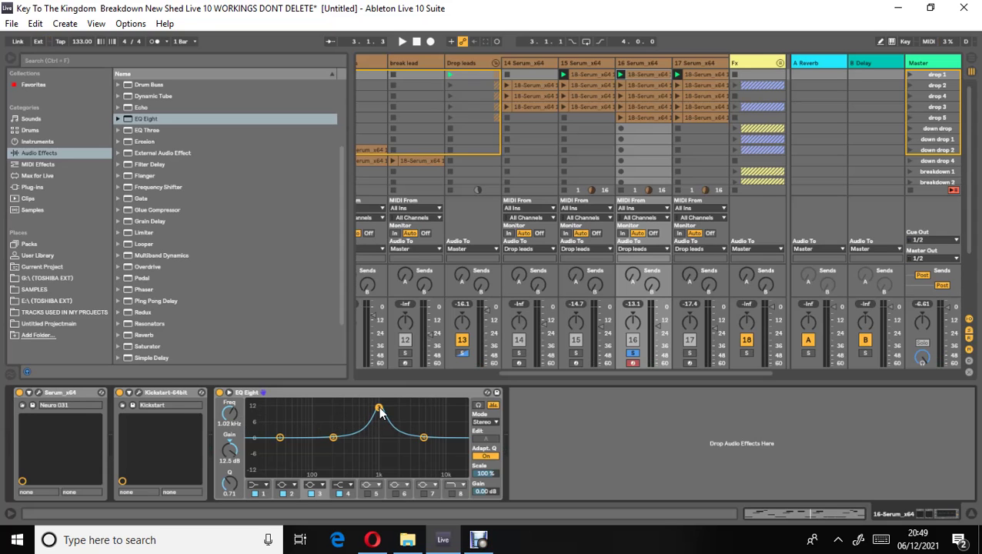
Solo the 15 Serum track as well and sweep the 16 Serum EQ's band 3 boost down to 225 Hz during playback
key("space")
left_click_drag(234, 416, 233, 413)
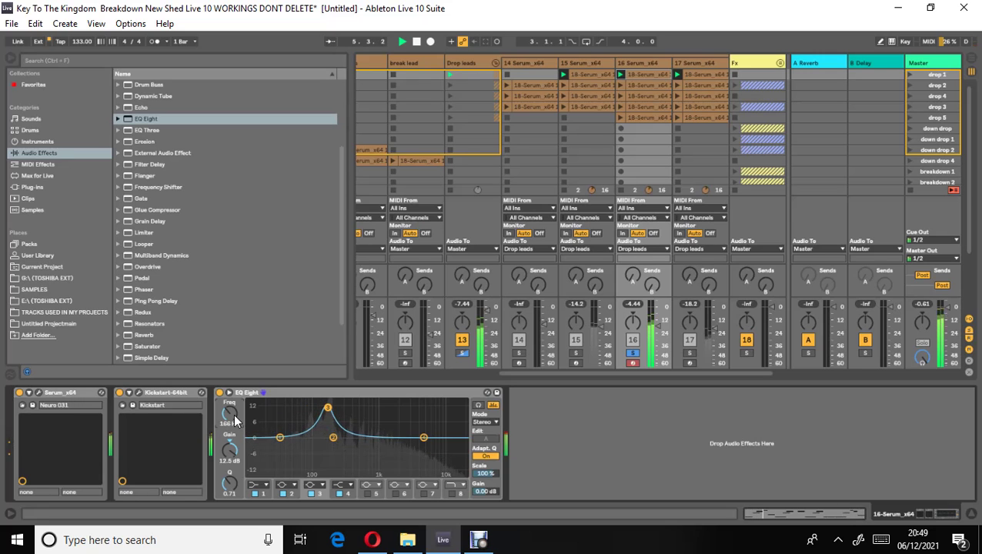
left_click(576, 354)
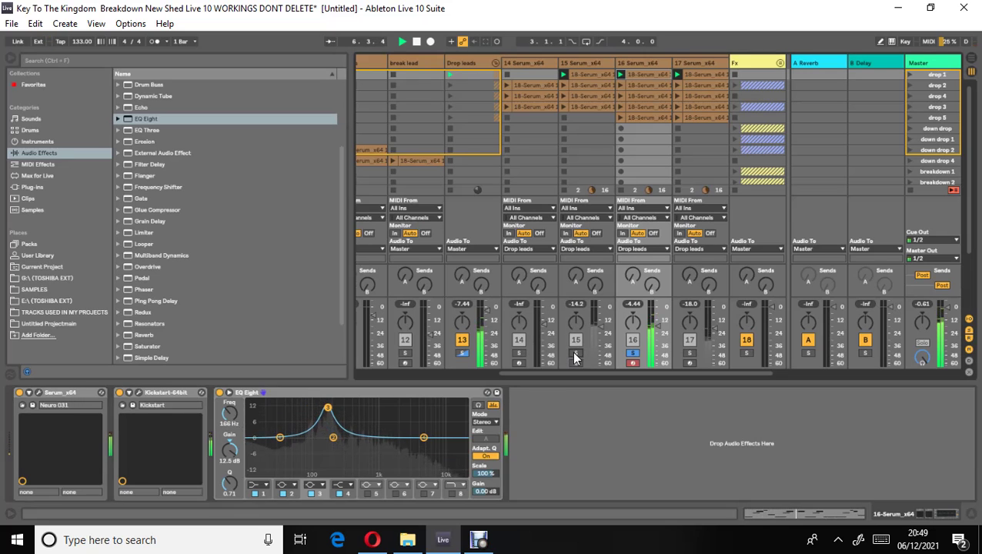
left_click_drag(235, 416, 235, 416)
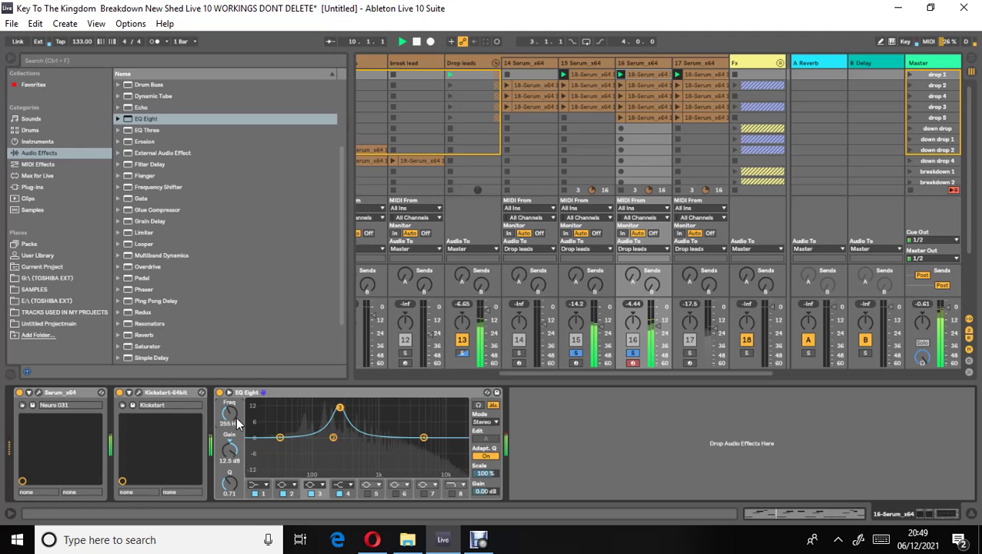
left_click_drag(237, 422, 237, 422)
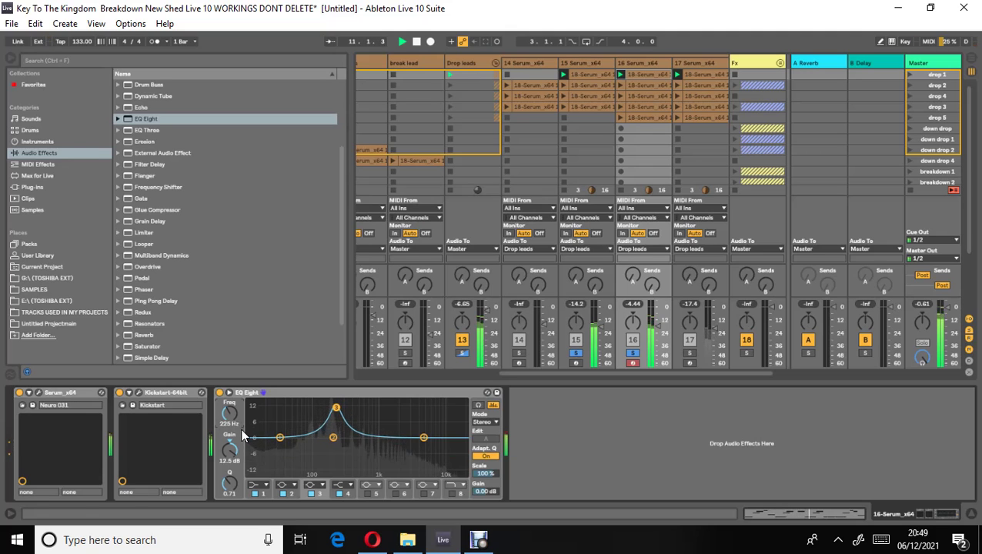
Move band 1 of the EQ Eight up in frequency, change it to a notch filter and reposition it below the band 3 boost
left_click(281, 439)
mouse_move(301, 436)
left_mouse_down()
mouse_move(321, 420)
mouse_move(316, 433)
left_mouse_up()
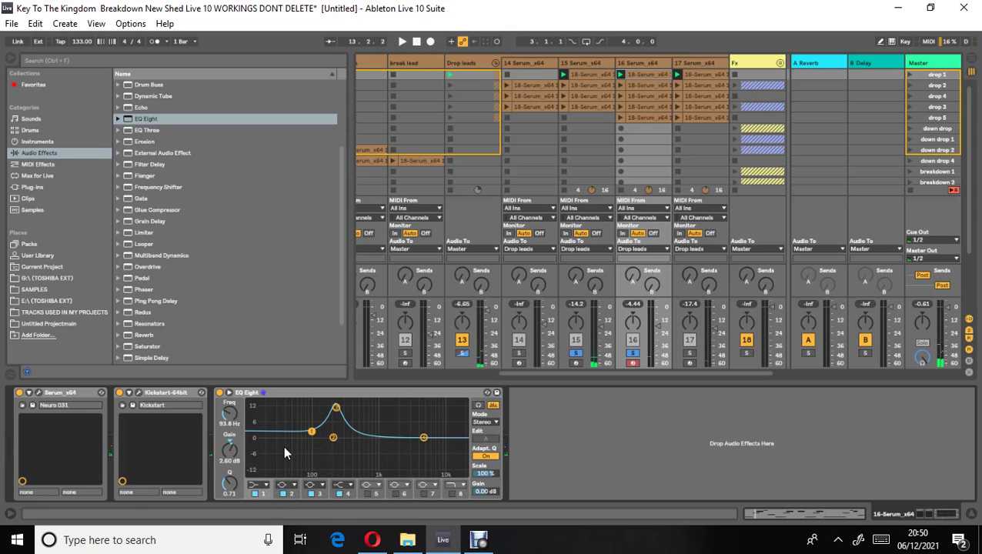
left_click(265, 489)
left_click(256, 455)
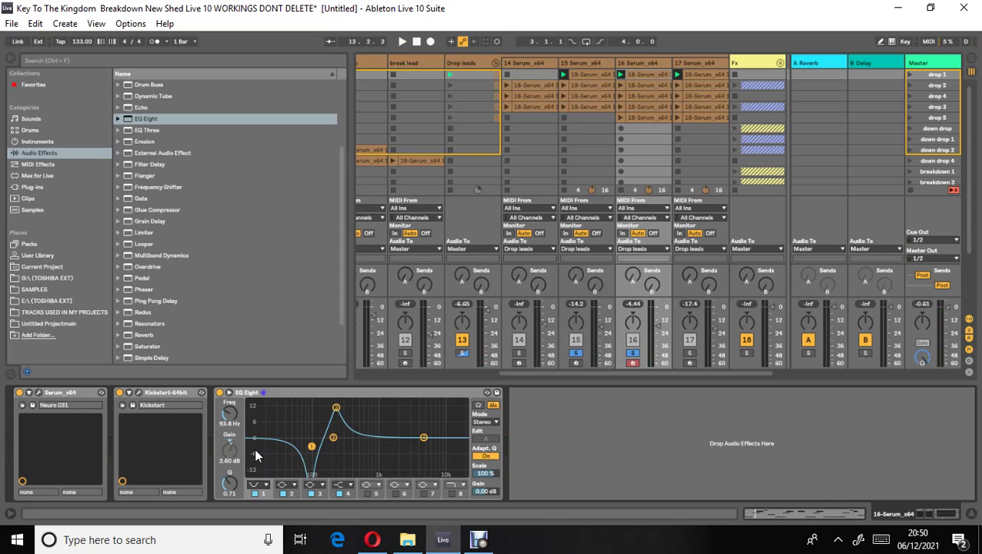
left_click_drag(308, 449, 335, 413)
Pull the band 4 high shelf down to about 1 kHz, cut band 2, and set band 3 to 12.0 dB at 206 Hz
left_click_drag(424, 438, 380, 467)
key("space")
left_click(335, 441)
mouse_move(336, 439)
left_mouse_down()
mouse_move(339, 452)
mouse_move(326, 455)
left_mouse_up()
left_click_drag(333, 414, 334, 411)
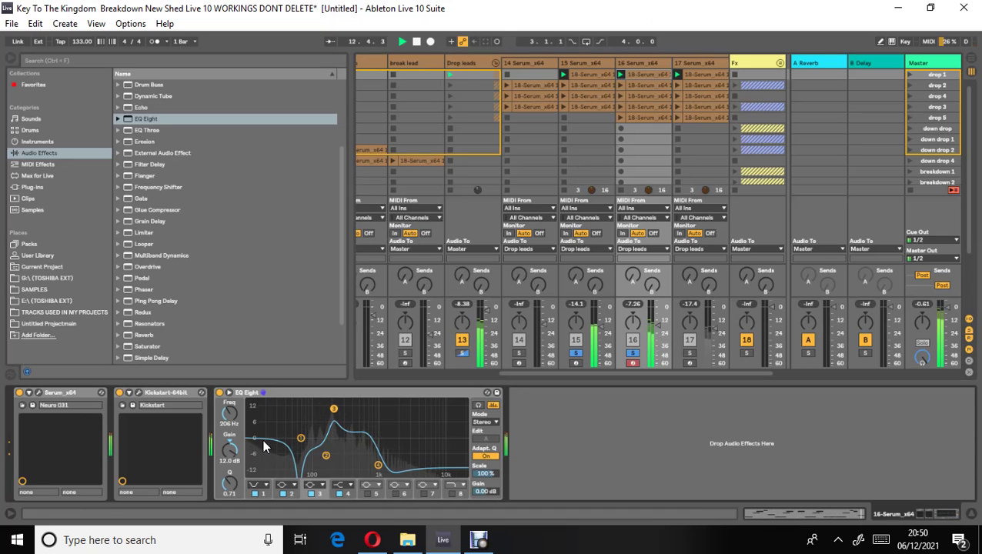
Compare several Kickstart sidechain shapes on the 16 Serum track, settle on Mids Chain and stop playback
left_click(140, 394)
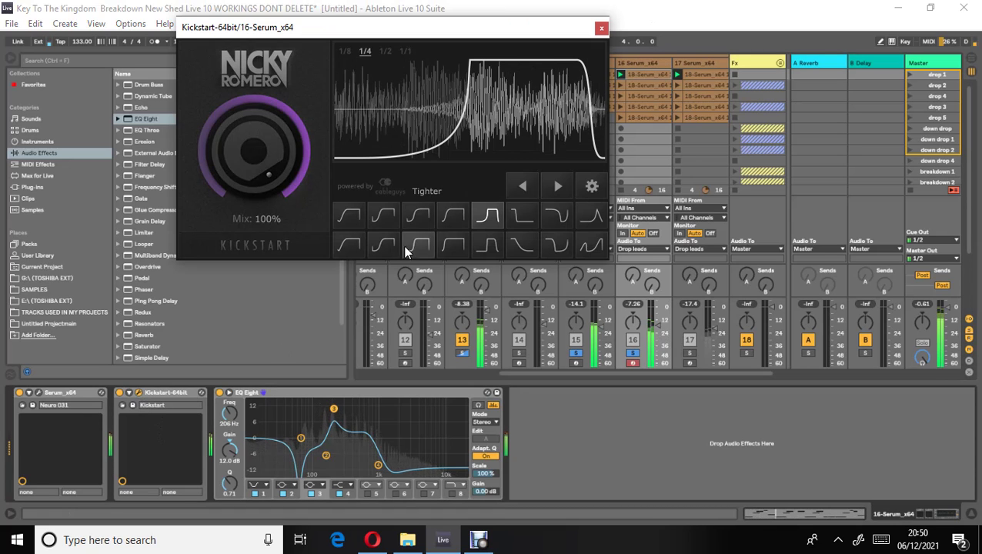
left_click(486, 245)
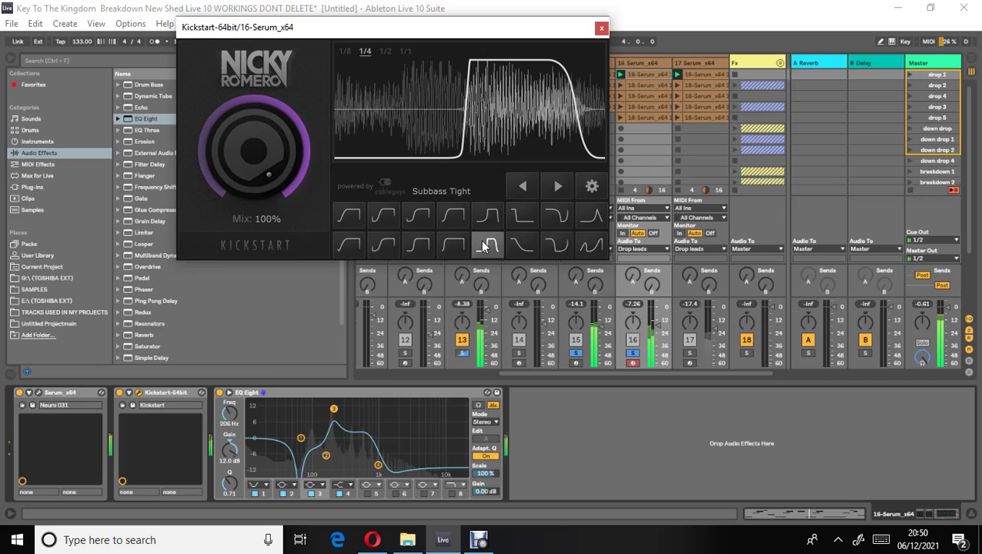
left_click(387, 245)
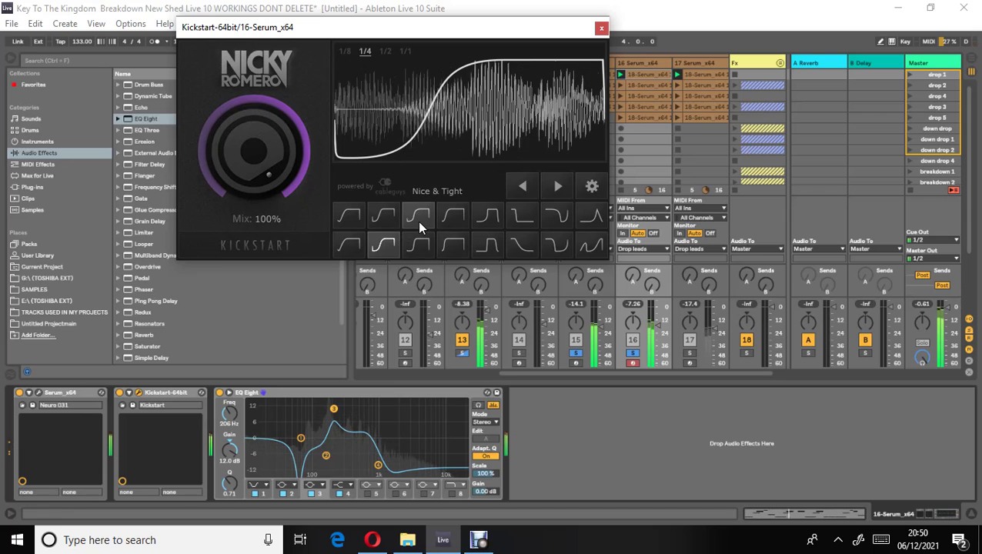
left_click(417, 221)
left_click(418, 245)
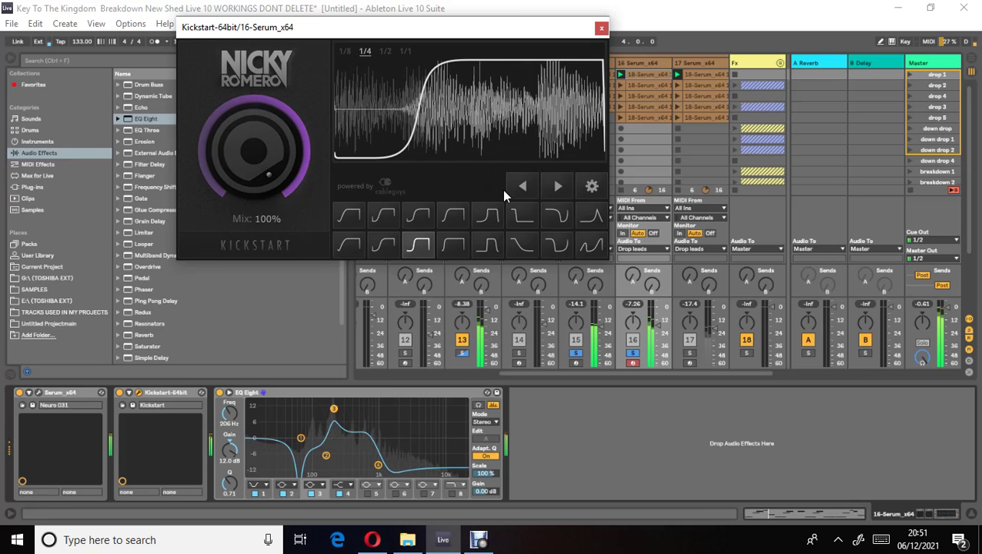
left_click(391, 240)
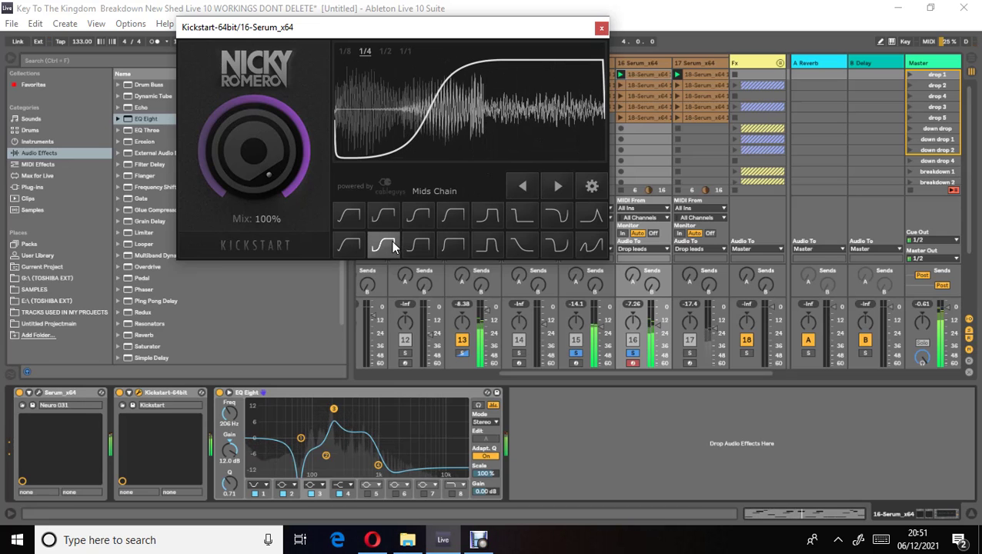
left_click(601, 27)
key("space")
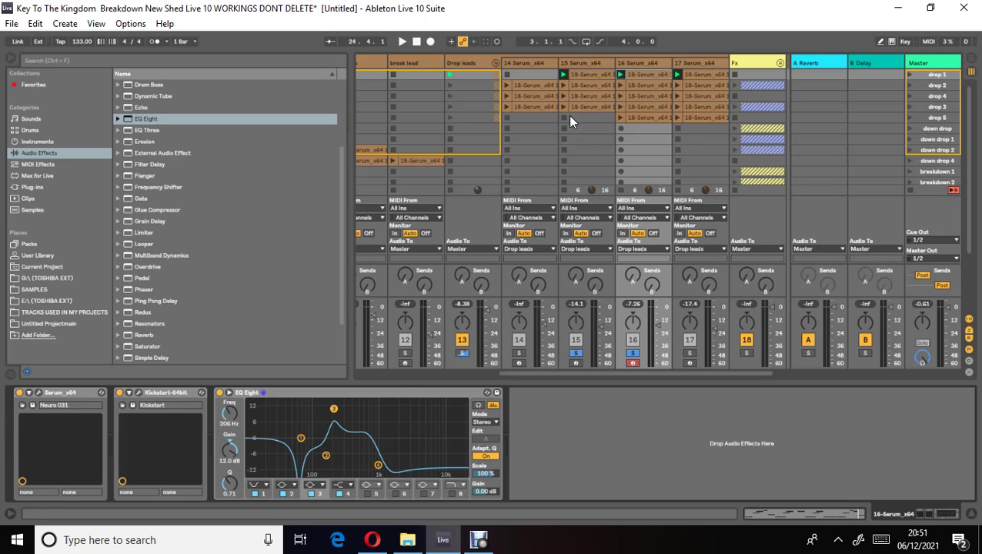
Boost band 3 of the 15 Serum track's EQ Eight by 11.0 dB and sweep it to 1.25 kHz while both leads play
left_click(603, 67)
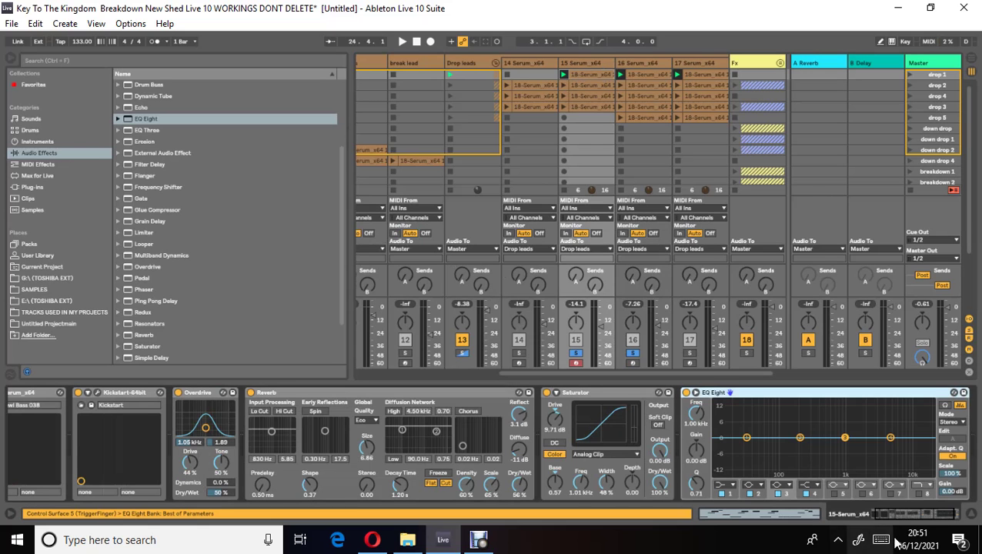
left_click_drag(899, 513, 930, 516)
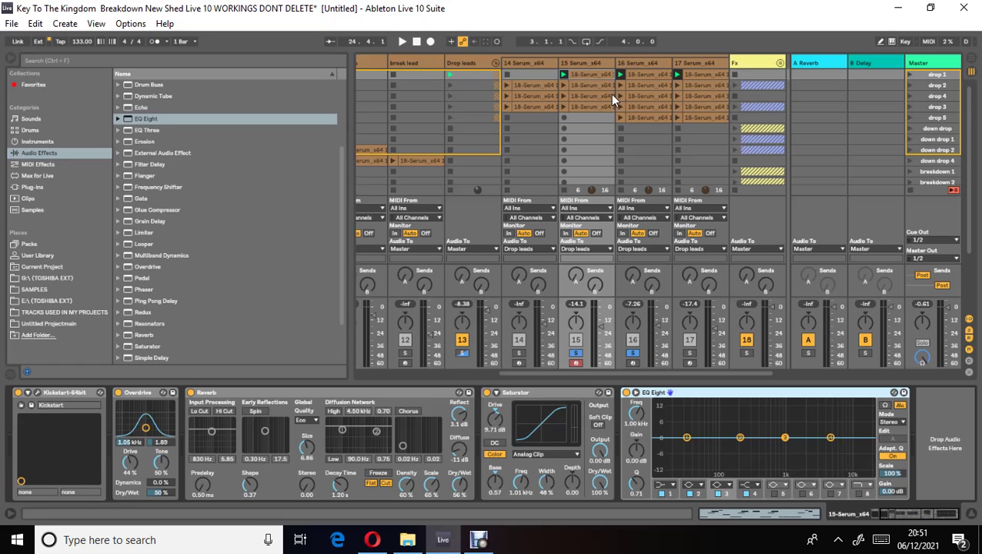
key("space")
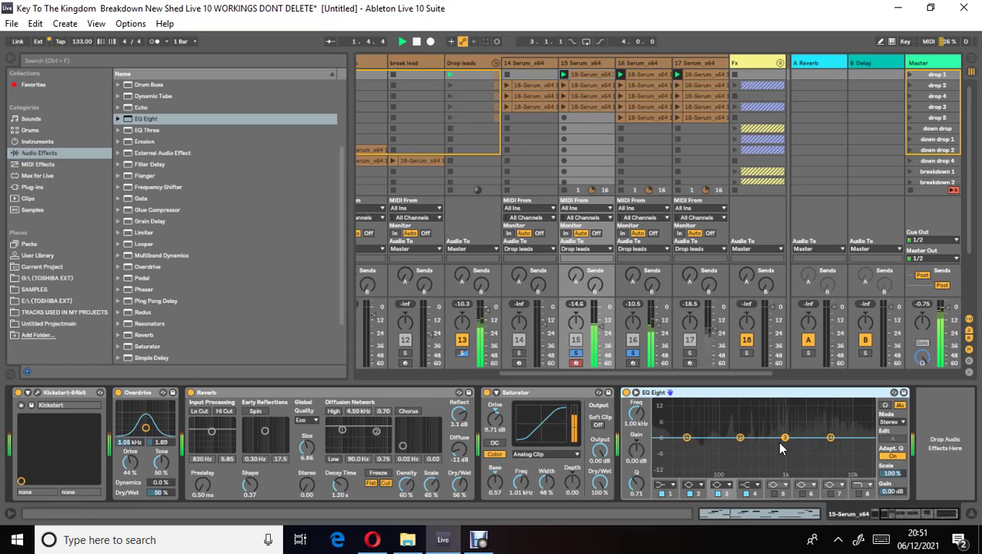
left_click_drag(785, 438, 776, 411)
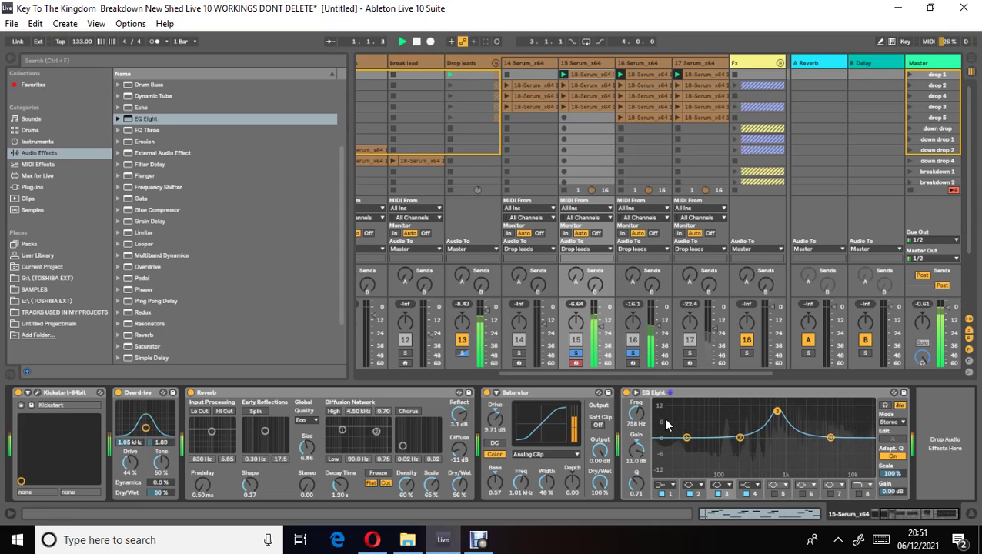
left_click_drag(635, 412, 635, 420)
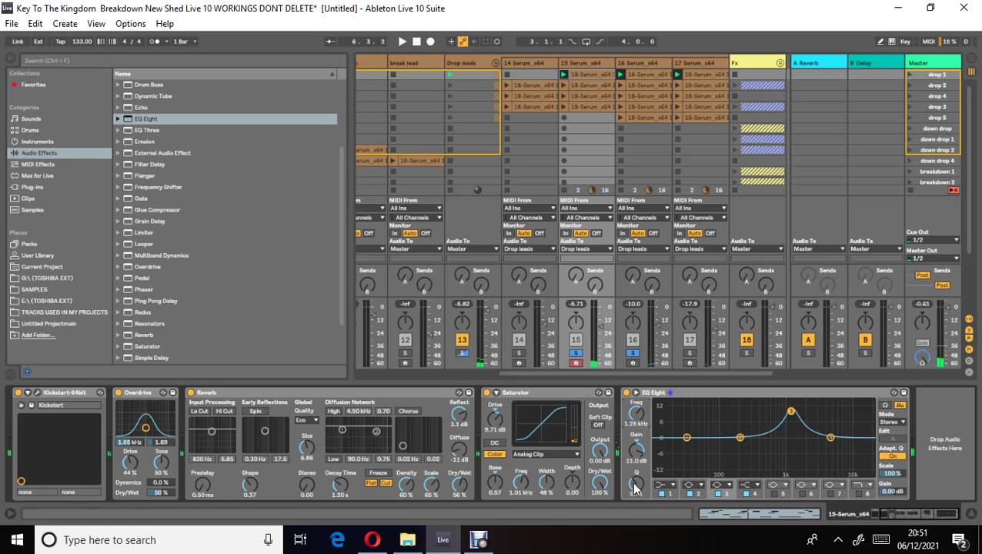
Narrow the 15 Serum EQ's band 3 boost to a Q of 1.72 and retune it to about 976 Hz during playback
key("space")
left_click_drag(638, 484, 638, 485)
scroll(636, 417, "up", 3)
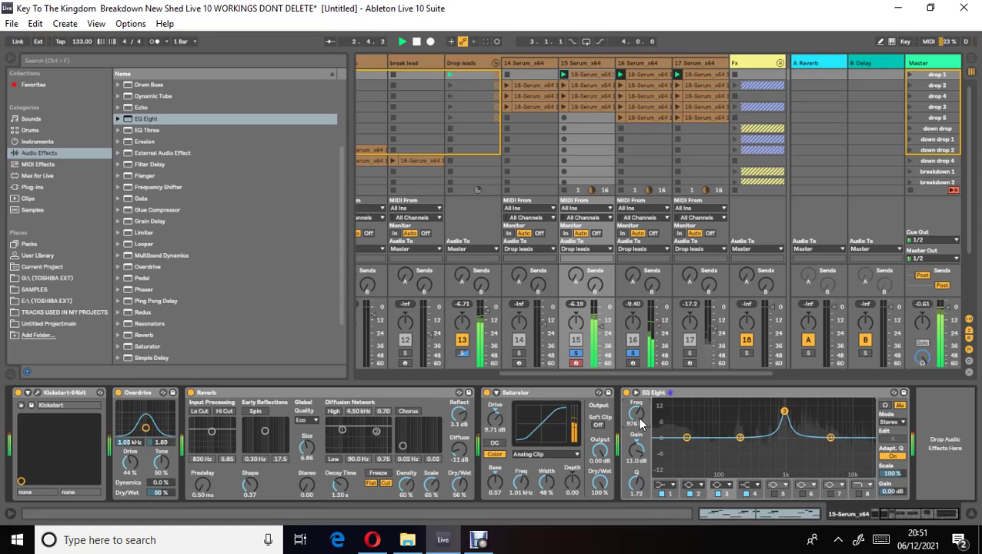
Raise the 15 Serum EQ's band 4 high shelf to 5.33 dB at 5.50 kHz and enable band 5 as a notch
left_click_drag(830, 438, 833, 426)
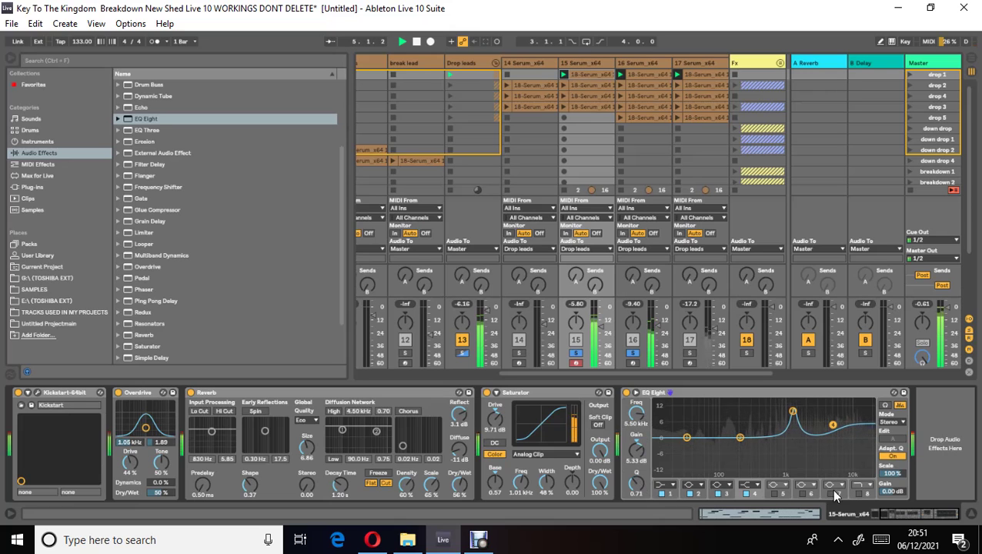
left_click(775, 495)
left_click(778, 485)
left_click(774, 449)
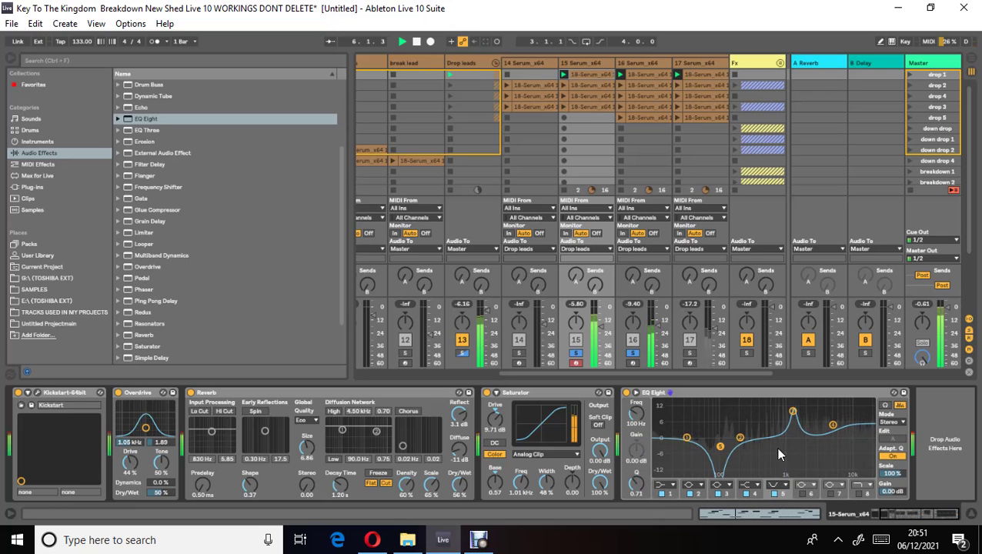
Move the band 5 notch to 861 Hz with a Q of 2.39, and cut band 2 by 6.07 dB at 255 Hz
left_click_drag(723, 454, 784, 436)
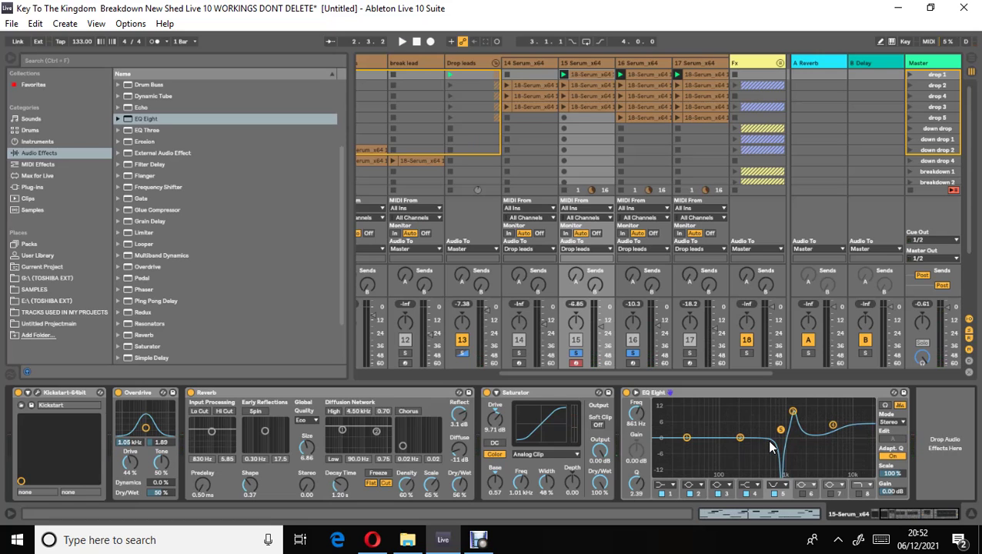
key("space")
left_click_drag(739, 437, 748, 456)
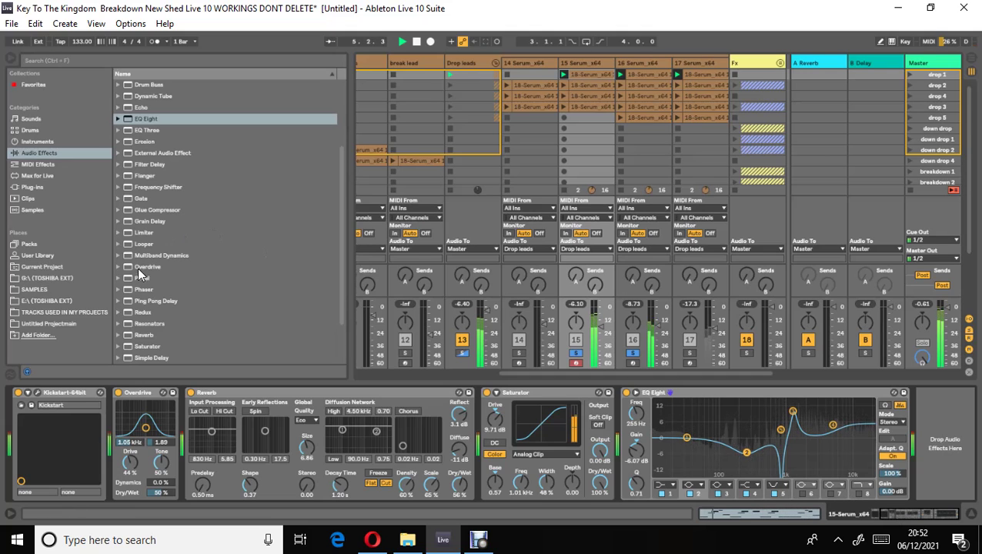
Add a Glue Compressor after the 15 Serum track's EQ Eight and set its Makeup to 3.02 dB, checking with playback
double_click(146, 210)
key("space")
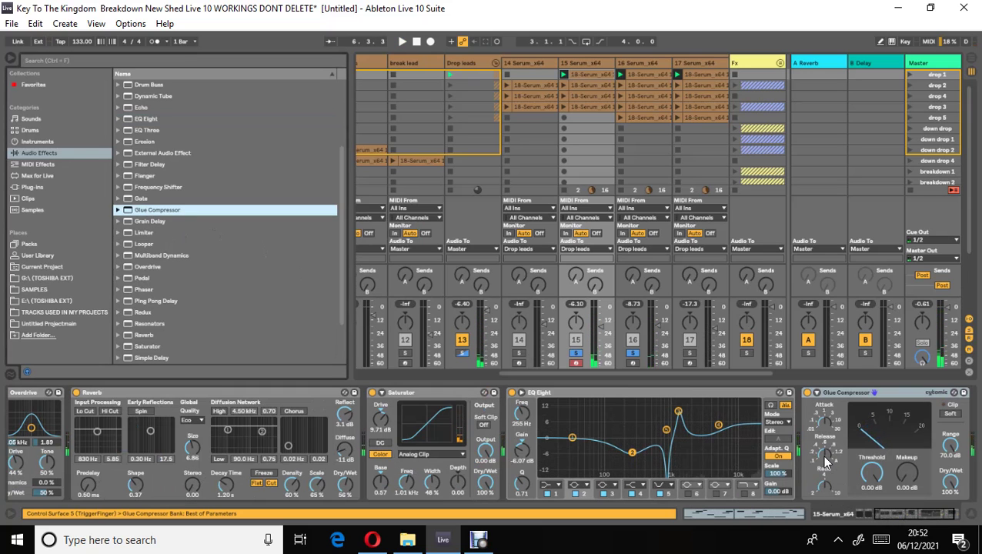
left_click(825, 461)
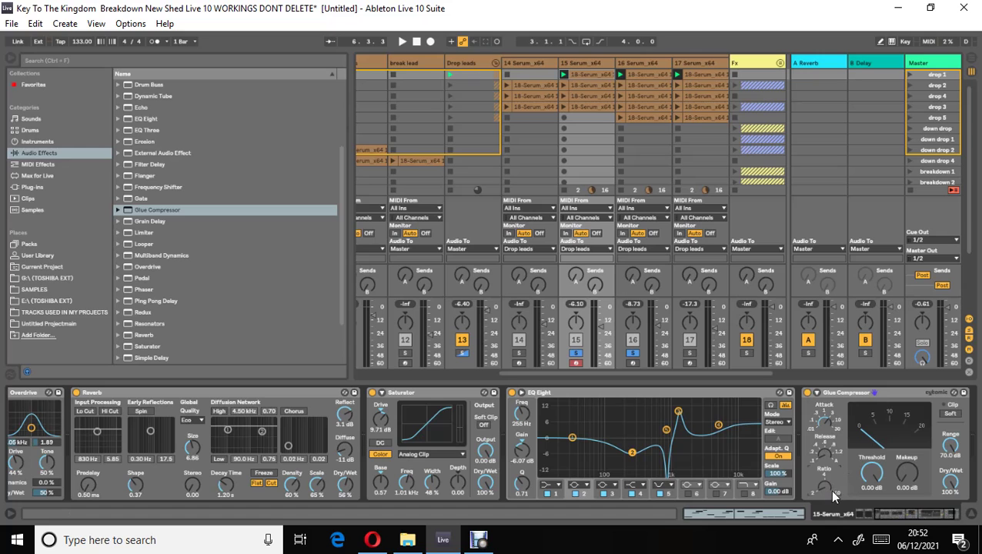
key("space")
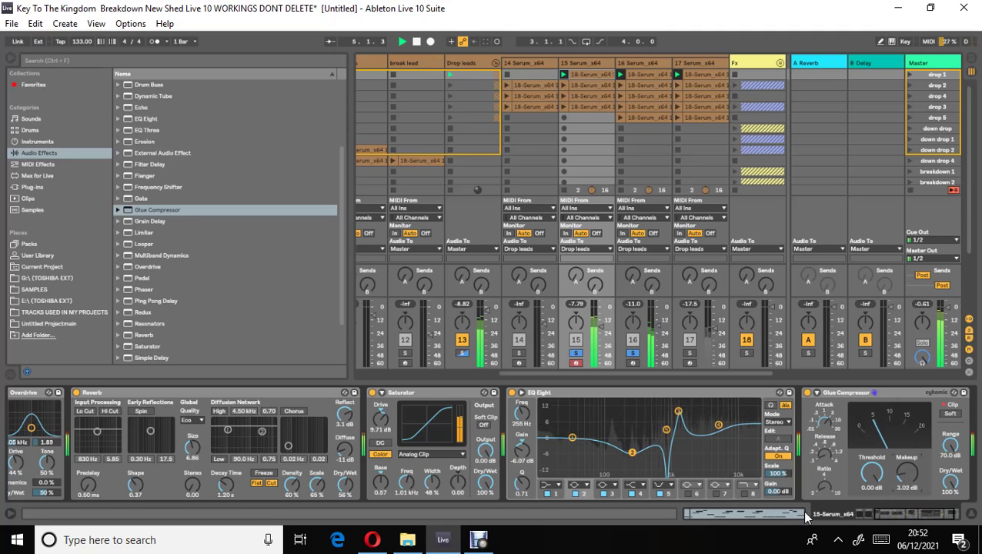
Enable band 7 of the 15 Serum EQ as a notch at 3.91 kHz with a Q of 1.58
left_click(716, 493)
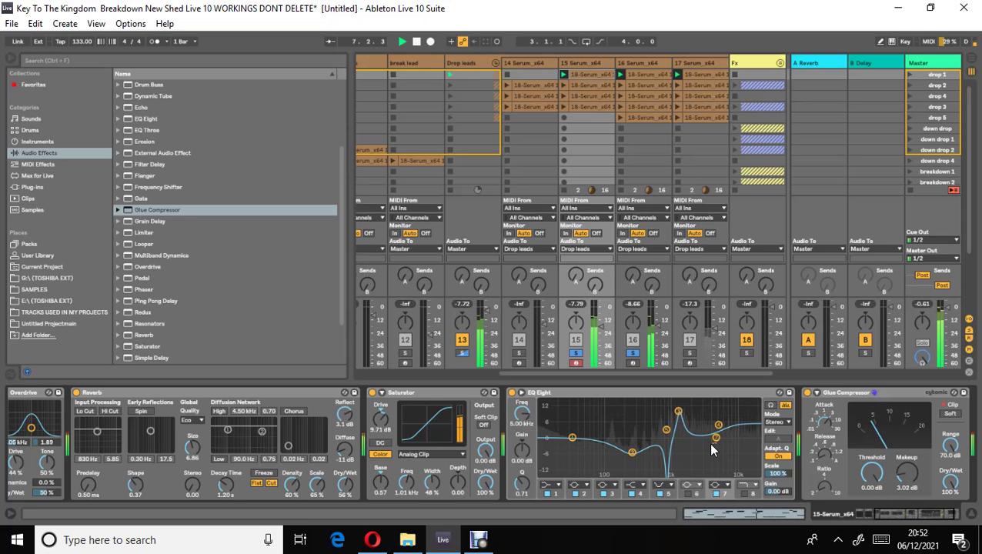
mouse_move(716, 437)
left_mouse_down()
mouse_move(708, 457)
mouse_move(718, 469)
mouse_move(709, 449)
left_mouse_up()
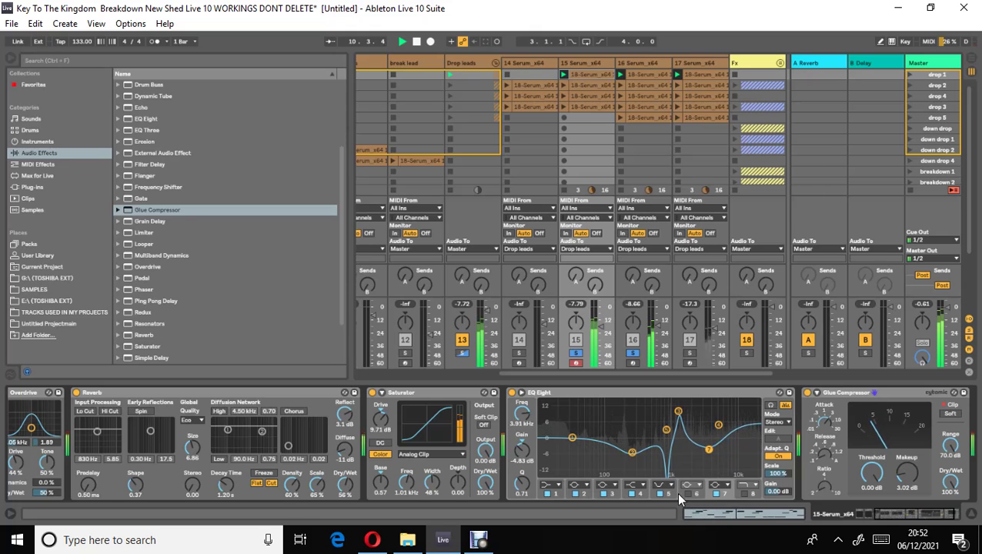
left_click(716, 487)
left_click(715, 453)
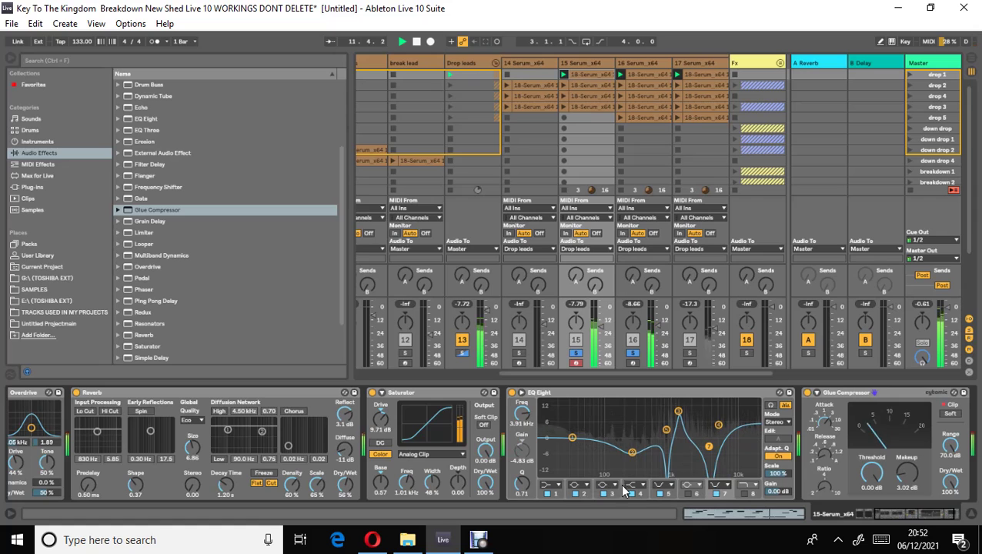
left_click_drag(528, 482, 528, 480)
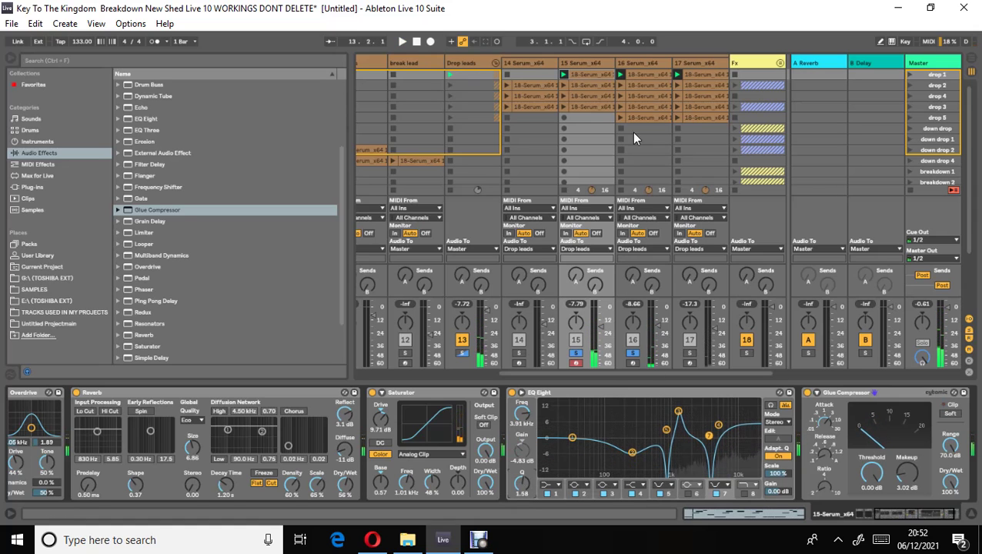
Add Multiband Dynamics to the 16 Serum track with low input -6.10 dB, low output -3.60 dB and mid input -3.60 dB
left_click(638, 62)
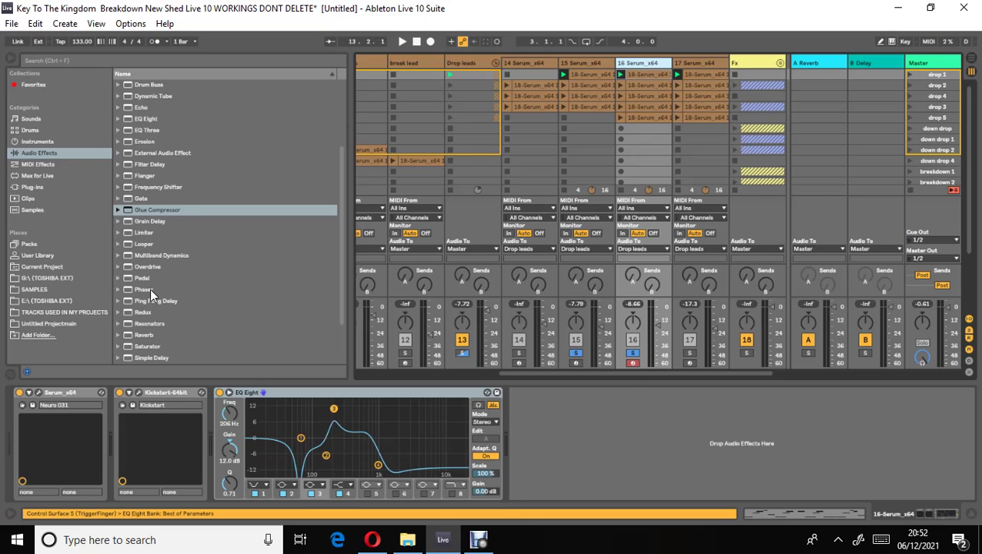
double_click(154, 256)
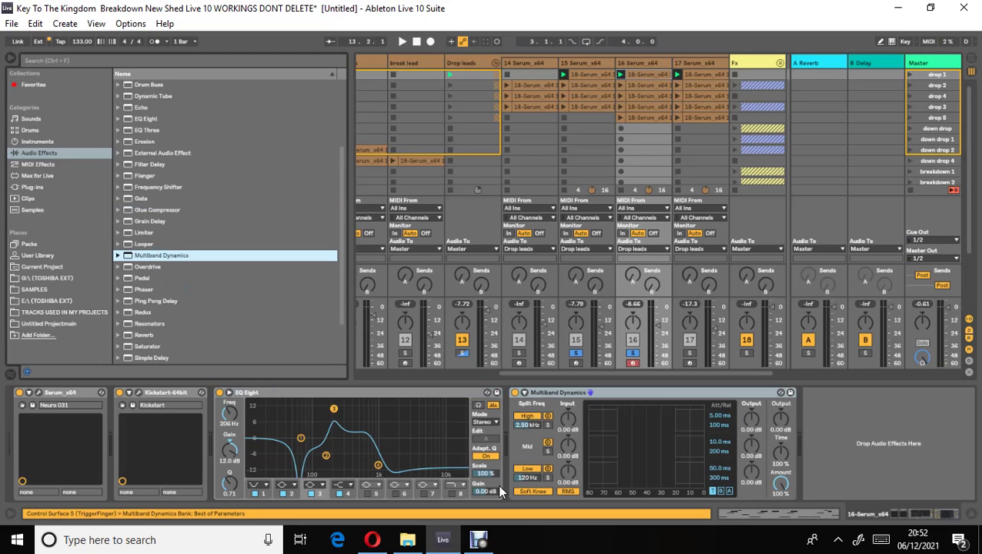
key("space")
left_click_drag(574, 473, 574, 477)
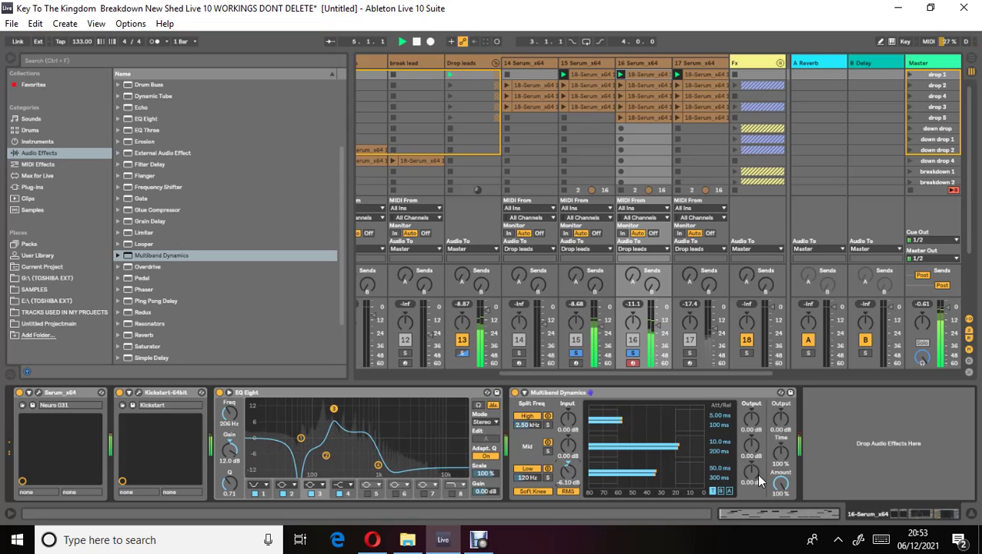
left_click_drag(754, 473, 755, 487)
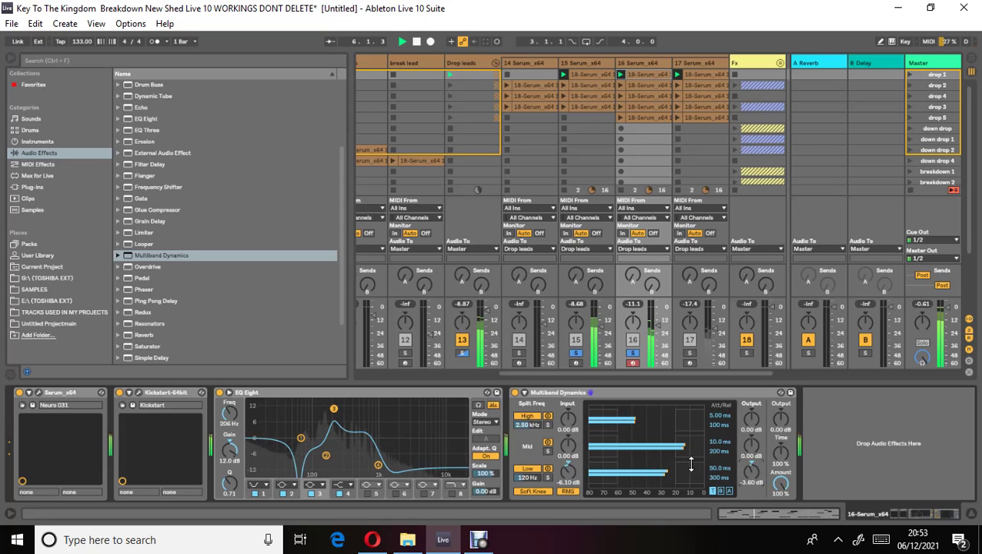
left_click_drag(569, 448, 570, 457)
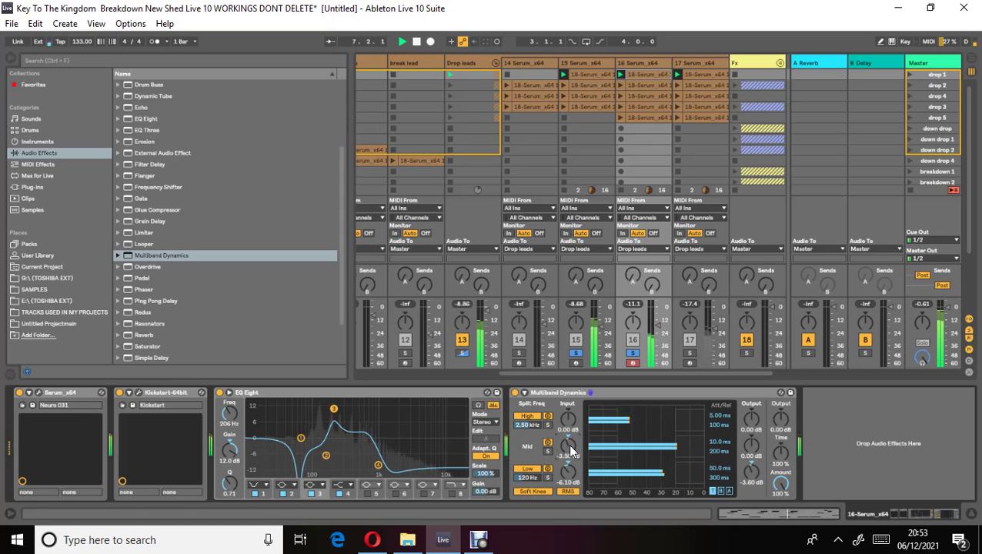
Add a Glue Compressor to the 16 Serum track with a -4.44 dB threshold, and replay the layered leads including 17 Serum
left_click(153, 211)
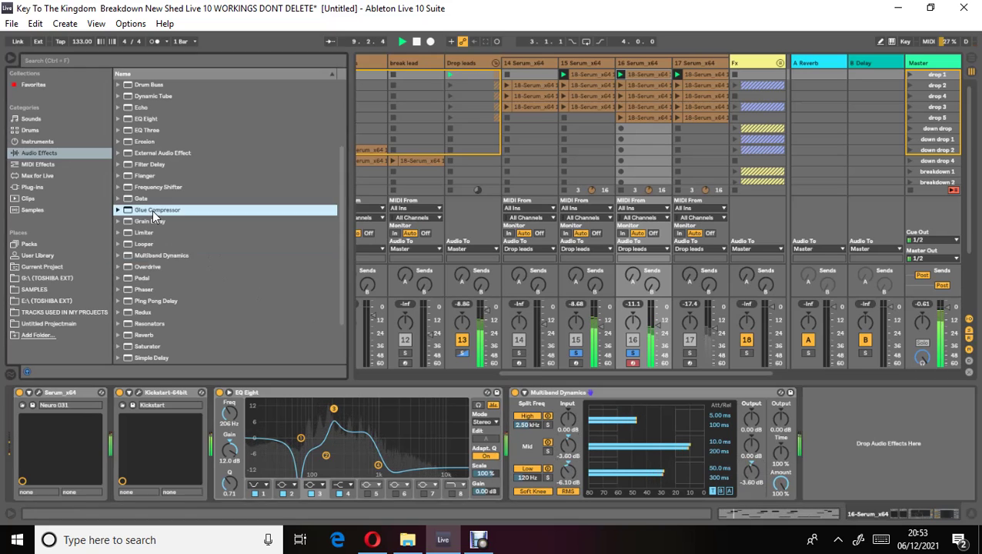
key("Return")
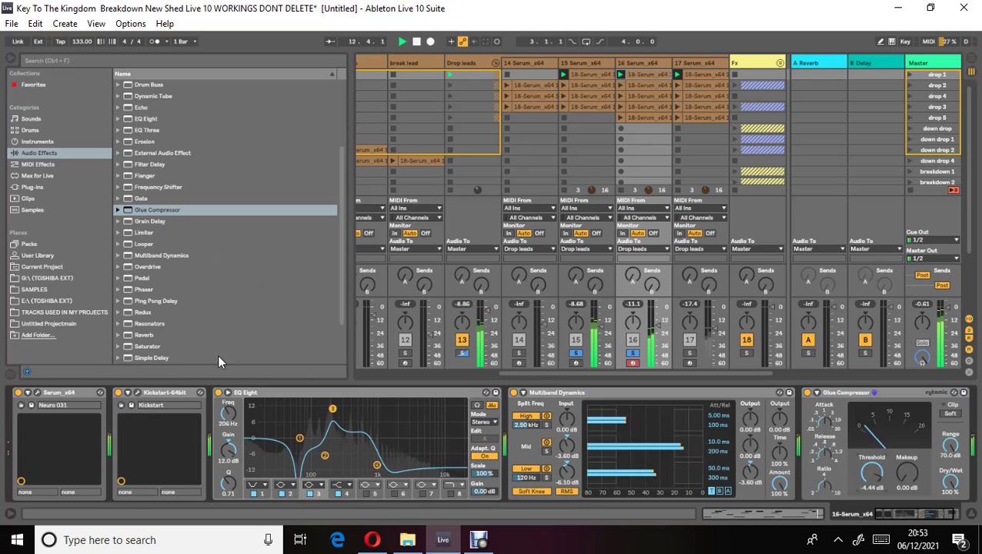
key("space")
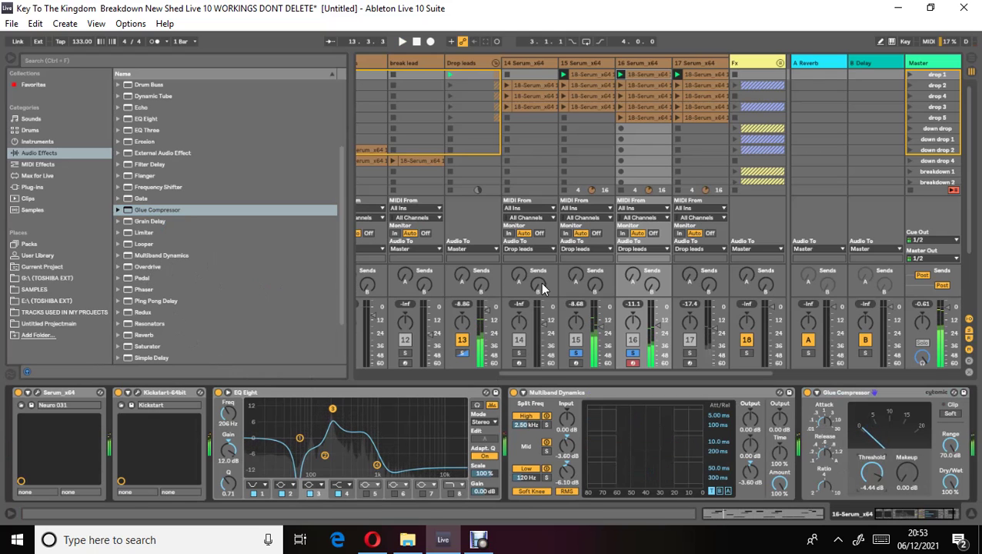
key("space")
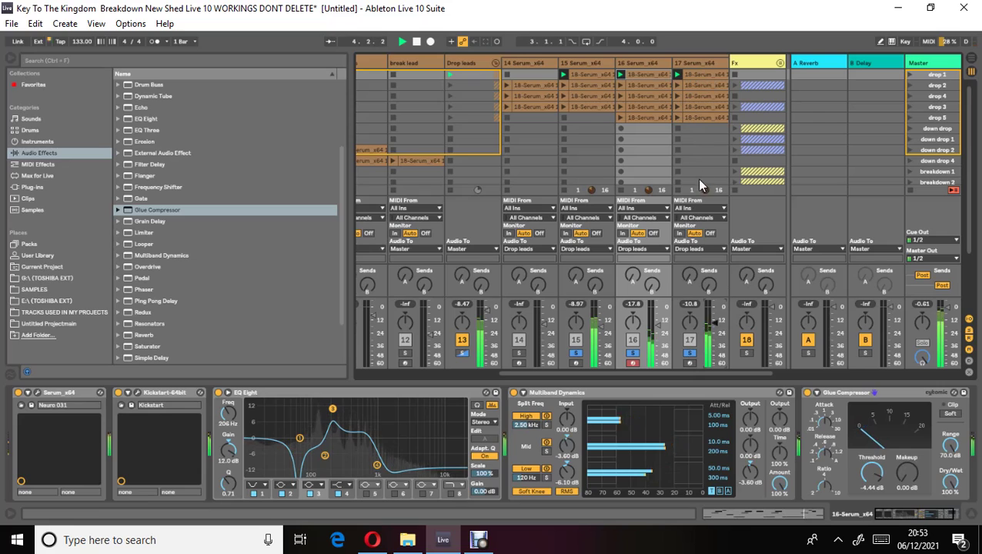
Add EQ Eight to the 17 Serum track and make a wide 13.0 dB band 3 boost at 3.75 kHz
left_click(699, 62)
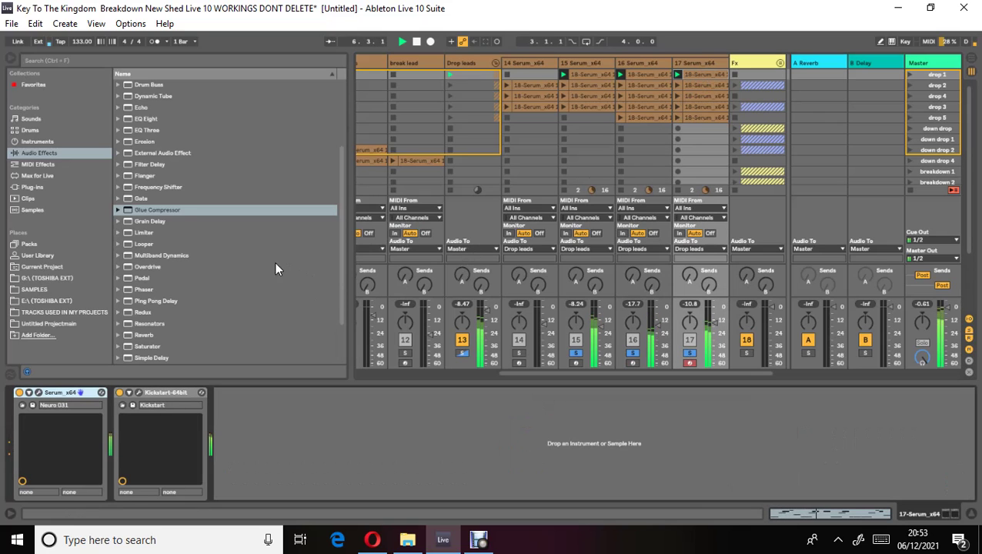
left_click_drag(149, 120, 279, 439)
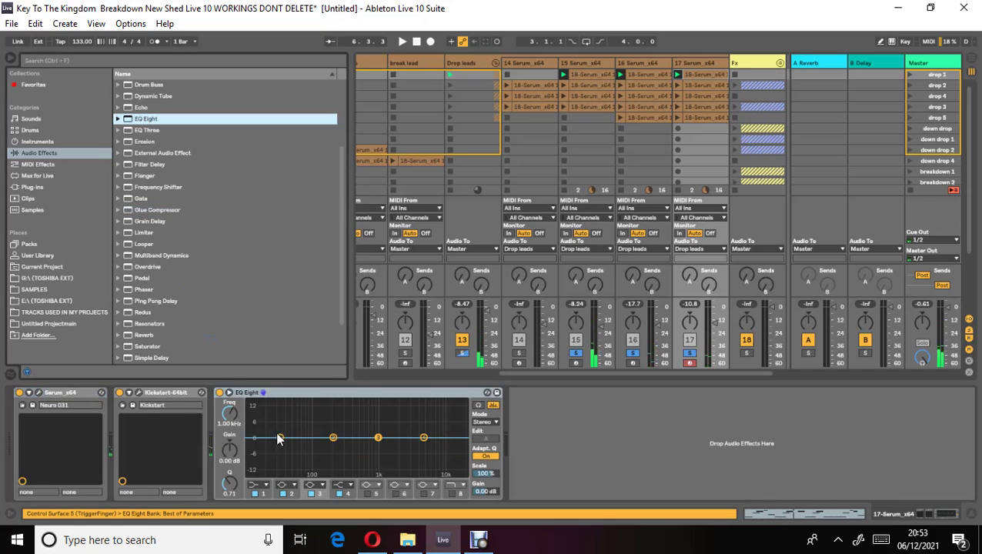
left_click_drag(378, 437, 417, 408)
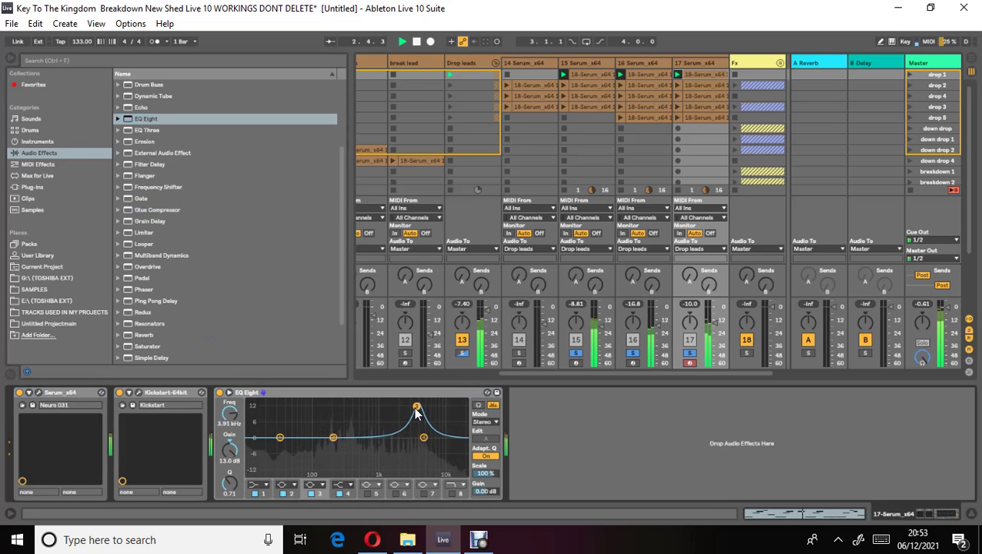
left_click_drag(230, 485, 230, 505)
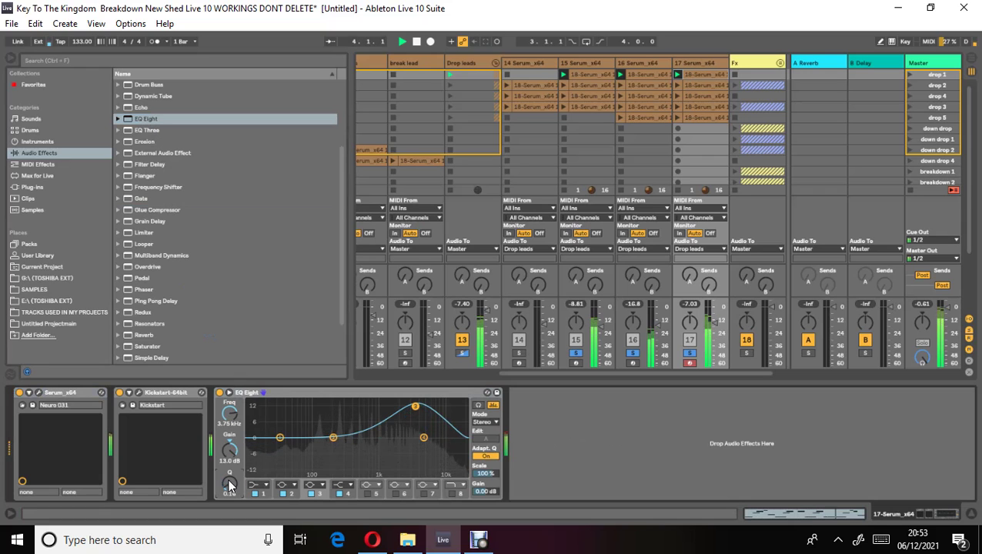
Enable band 8's high cut on the 17 Serum EQ, cut band 2 by 12.5 dB at 1.53 kHz, and move band 4 to 7.26 kHz
left_click(452, 494)
left_click_drag(232, 416, 393, 474)
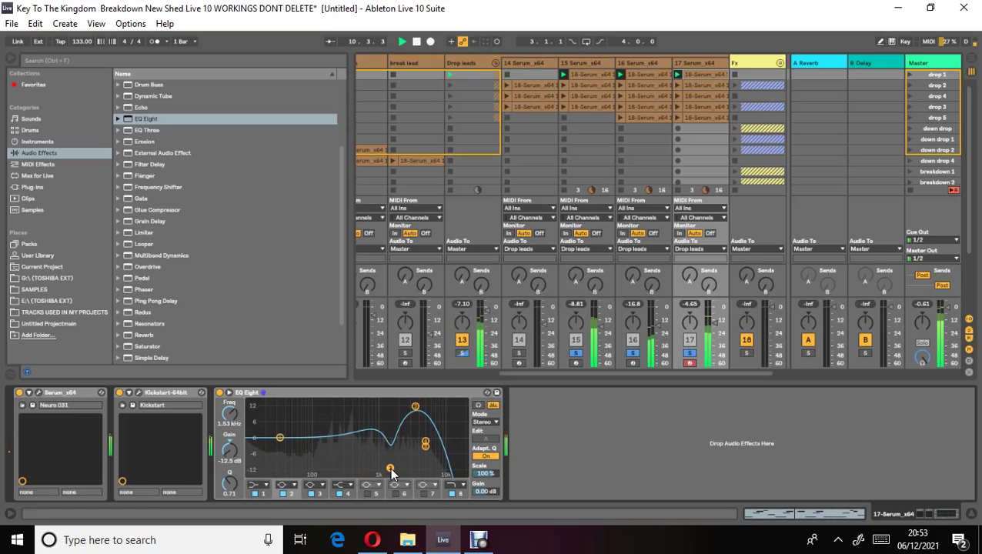
mouse_move(426, 447)
left_mouse_down()
mouse_move(420, 456)
mouse_move(435, 457)
mouse_move(435, 441)
left_mouse_up()
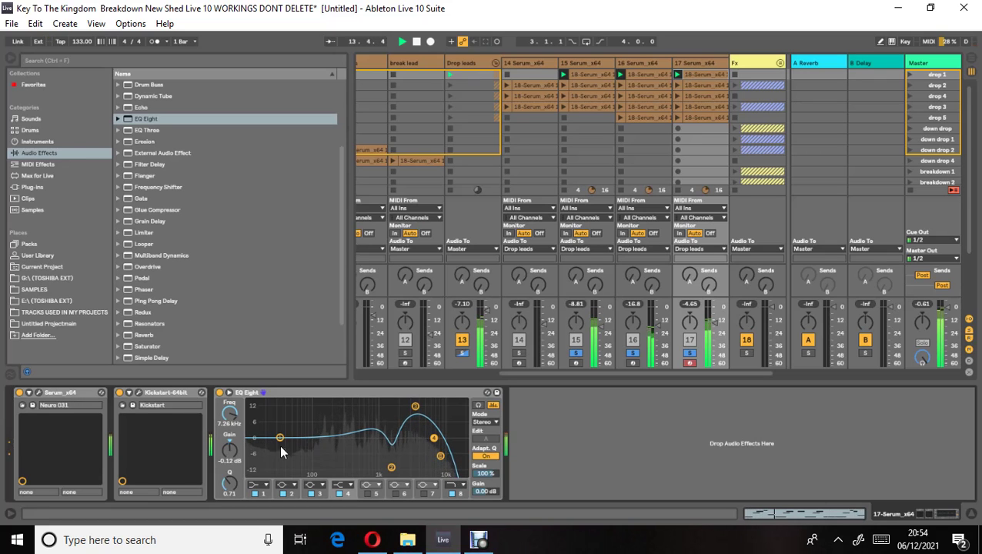
Pull the 17 Serum EQ's band 1 low shelf down by about 8 dB near 200 Hz and enable band 5
left_click_drag(282, 437, 334, 458)
left_click(368, 492)
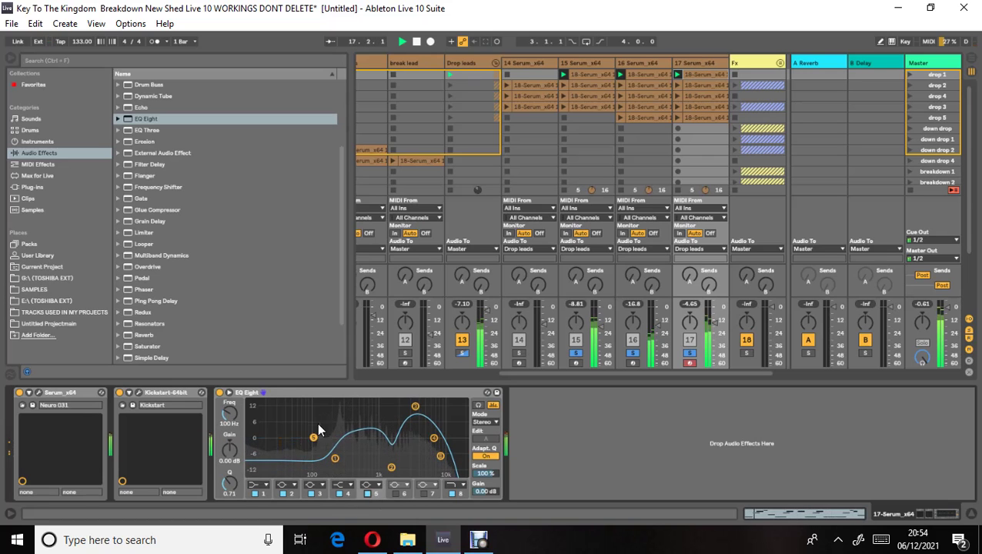
Add Multiband Dynamics to the 17 Serum track and set the mid band's input to -2.80 dB and output to 4.10 dB during playback
left_click(179, 256)
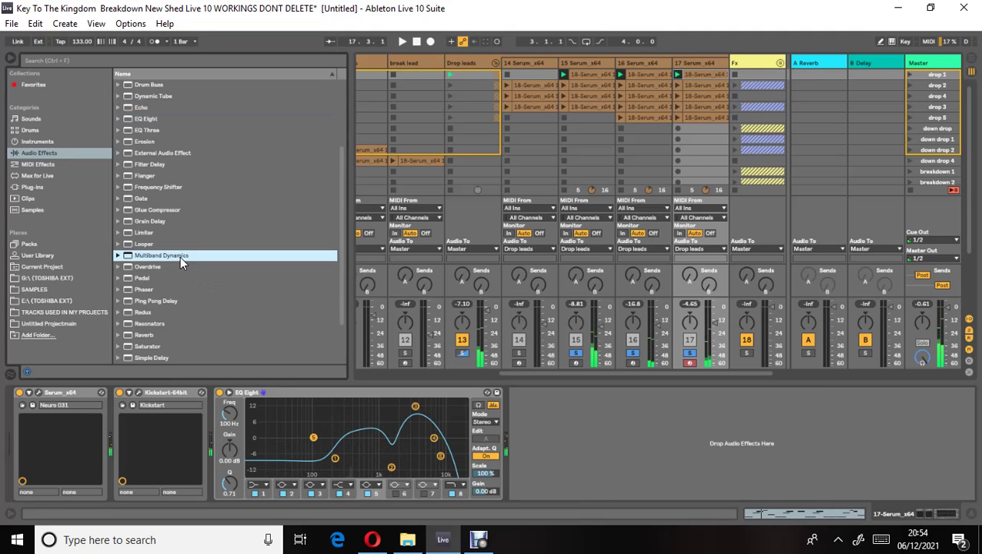
double_click(180, 256)
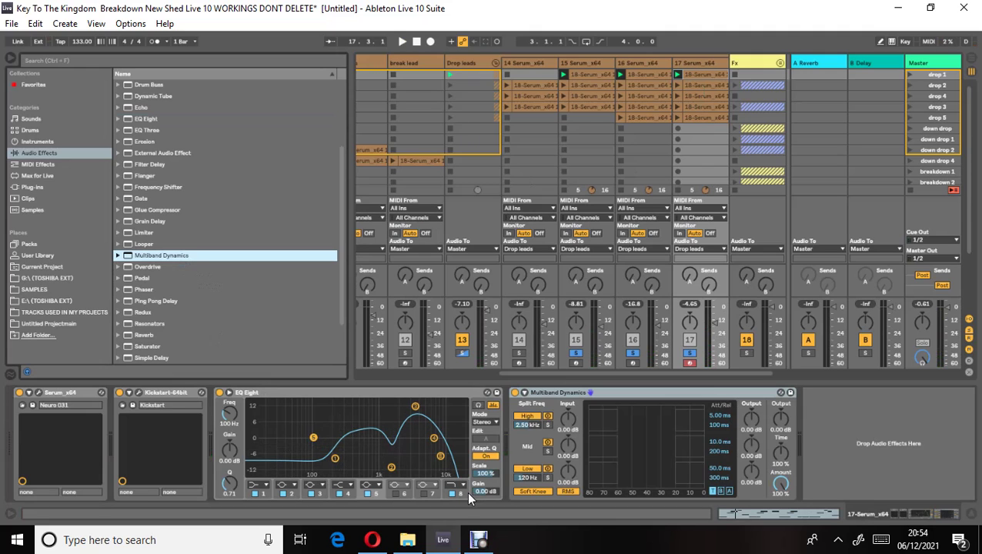
key("space")
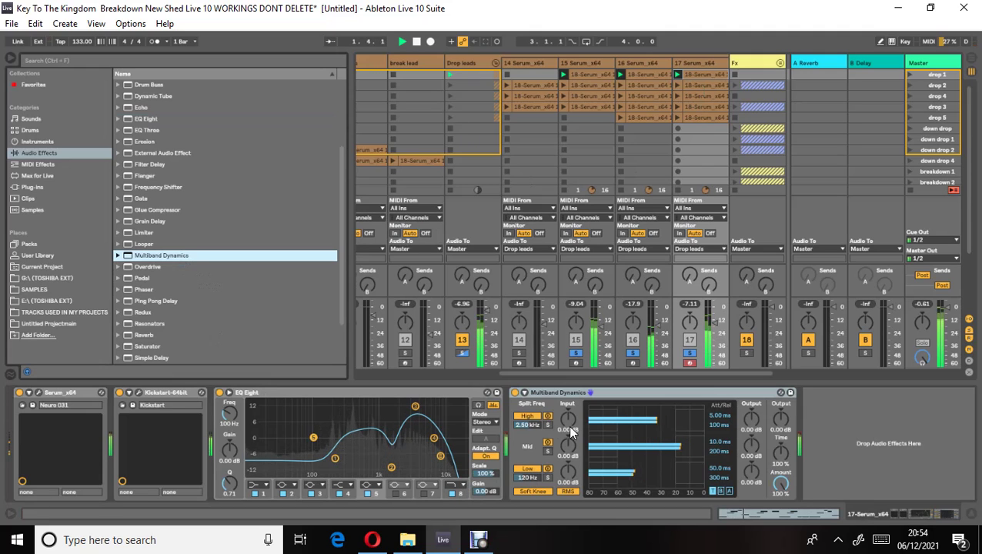
left_click_drag(570, 446, 571, 453)
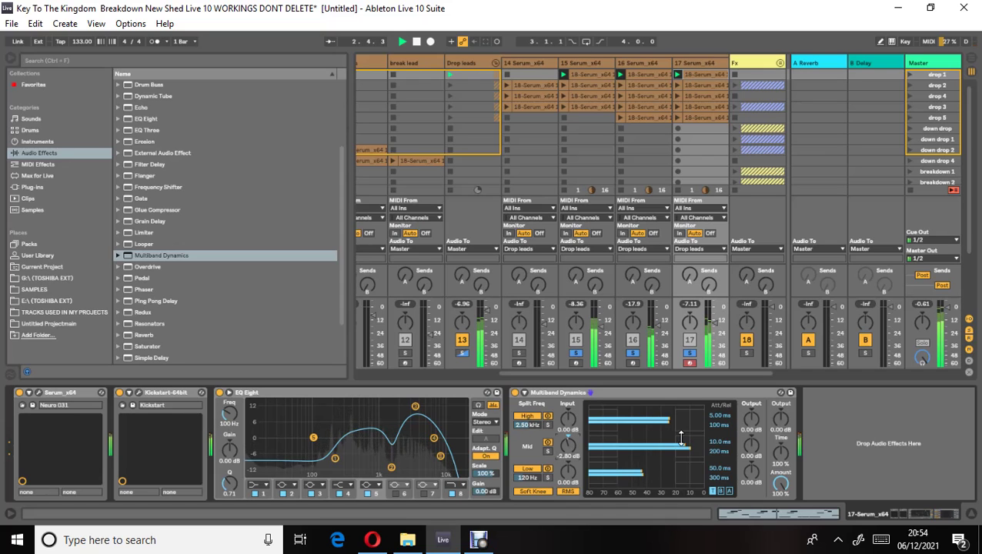
left_click_drag(753, 444, 754, 432)
key("space")
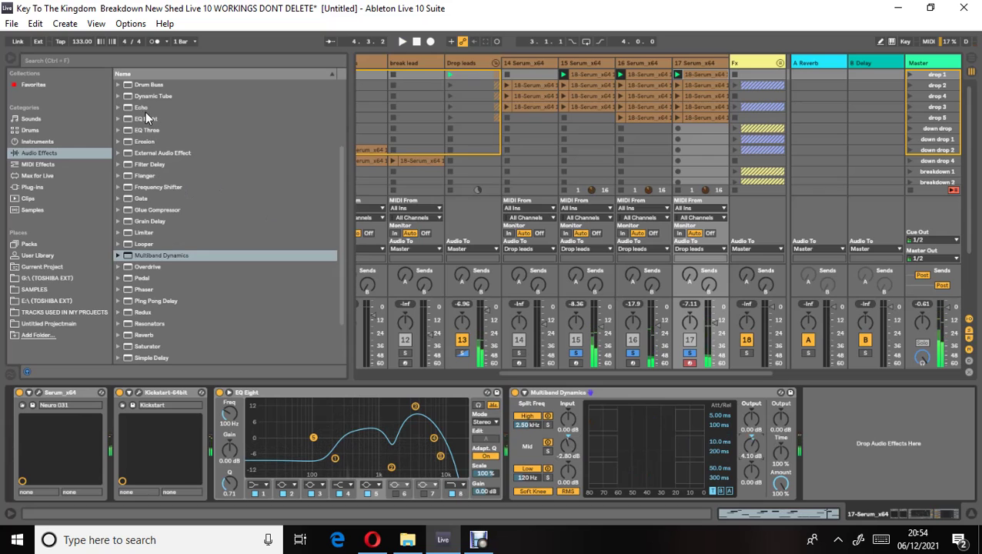
Add a Compressor at the end of the 17 Serum track's chain and briefly play the leads through it
scroll(177, 146, "up", 3)
double_click(157, 165)
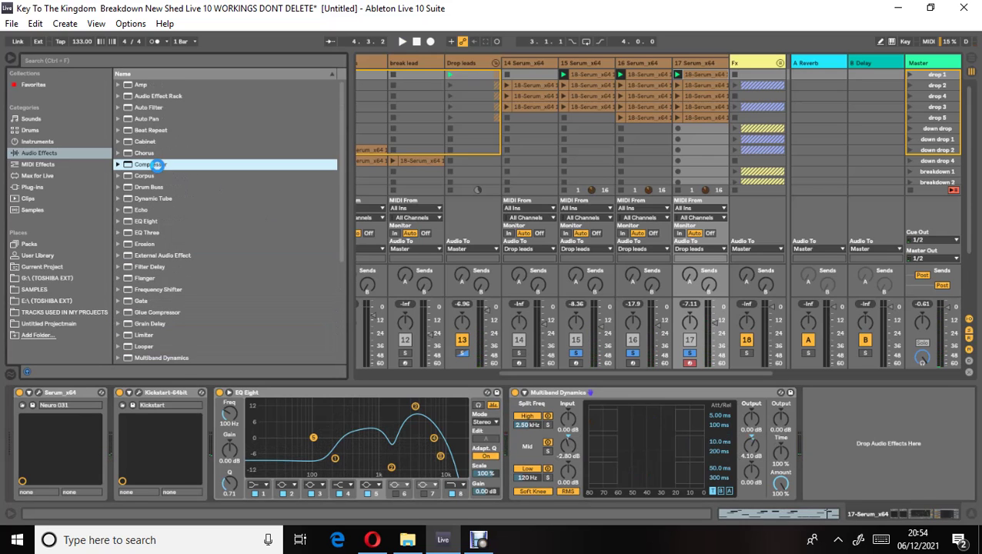
key("space")
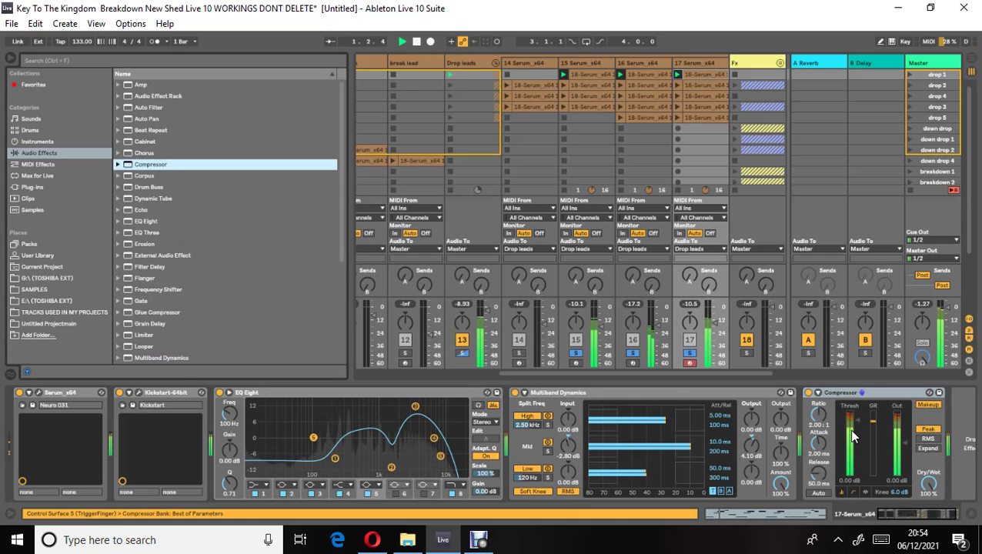
key("space")
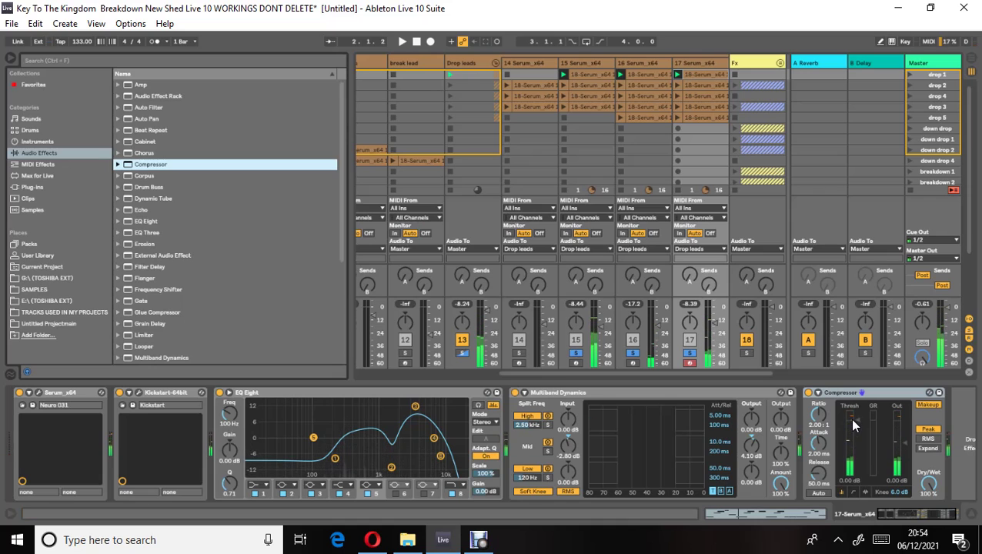
Lower the 17 Serum Multiband Dynamics' overall output to -5.10 dB while playing the leads
key("space")
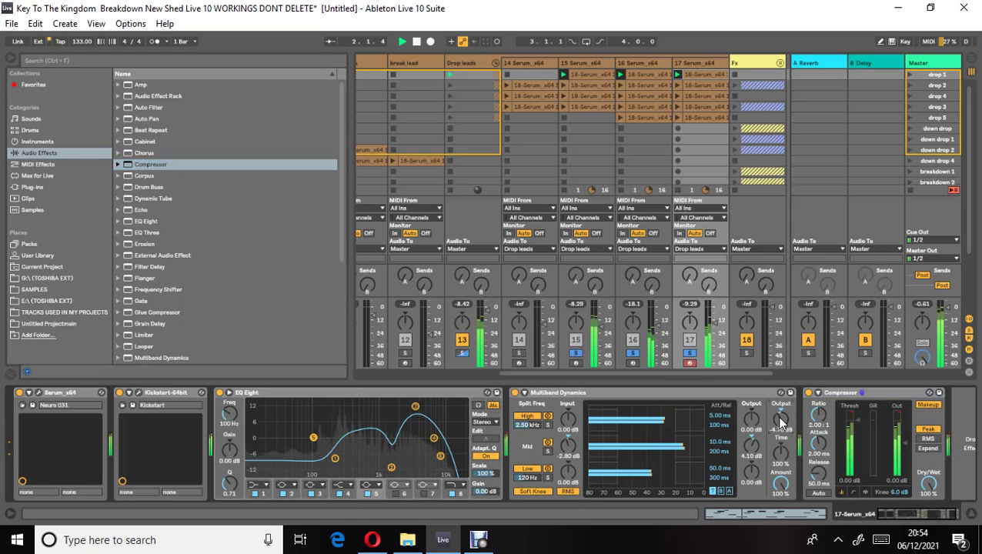
key("space")
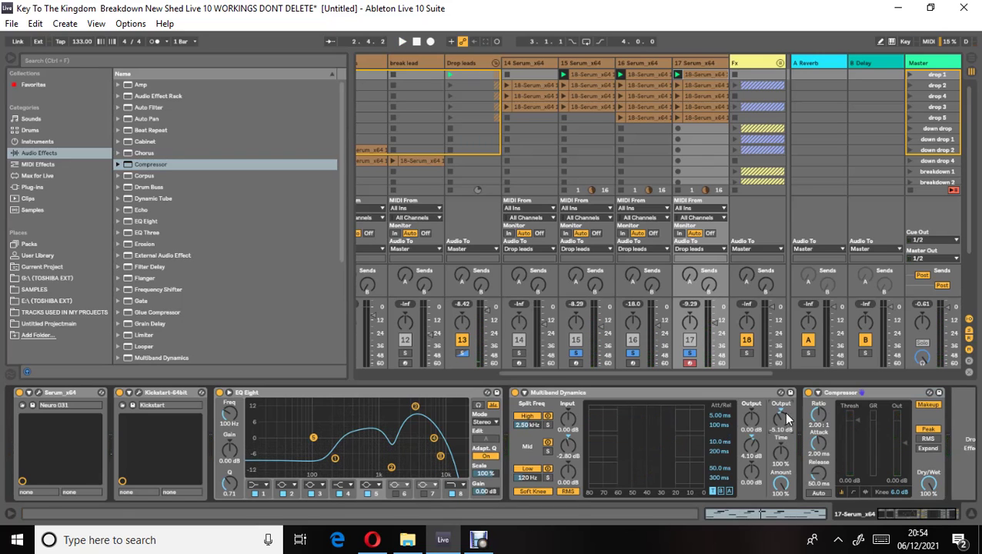
key("space")
Set the 17 Serum Compressor's ratio to 2.47:1, threshold to -14.5 dB and release to 539 ms
key("space")
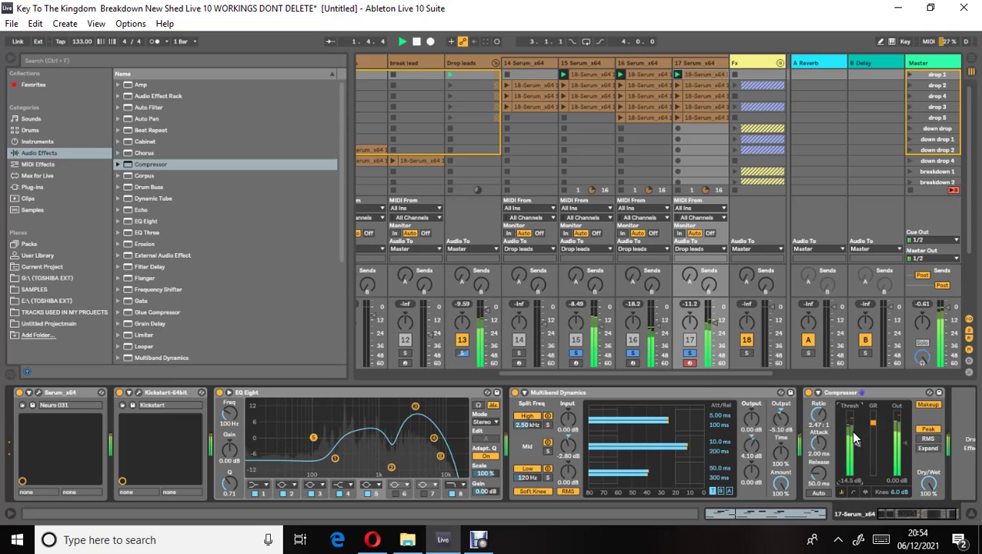
key("space")
left_click_drag(821, 477, 820, 472)
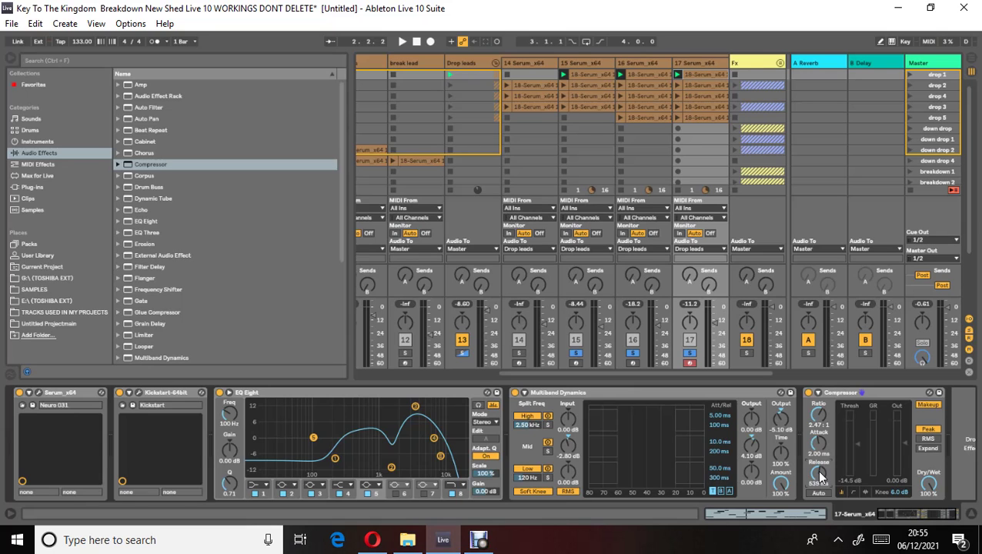
key("space")
Add a Limiter at the end of the 17 Serum track's chain and play the leads through it
double_click(150, 335)
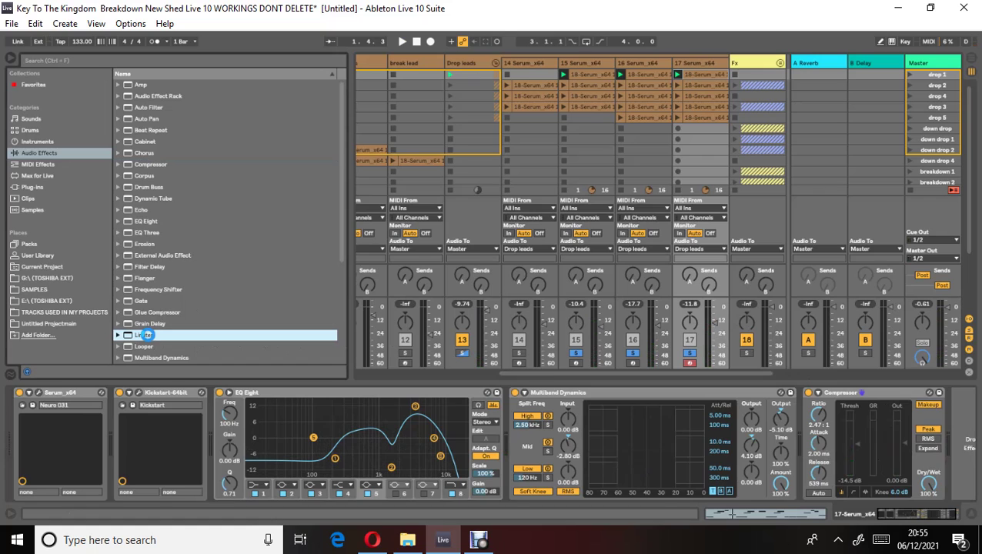
key("space")
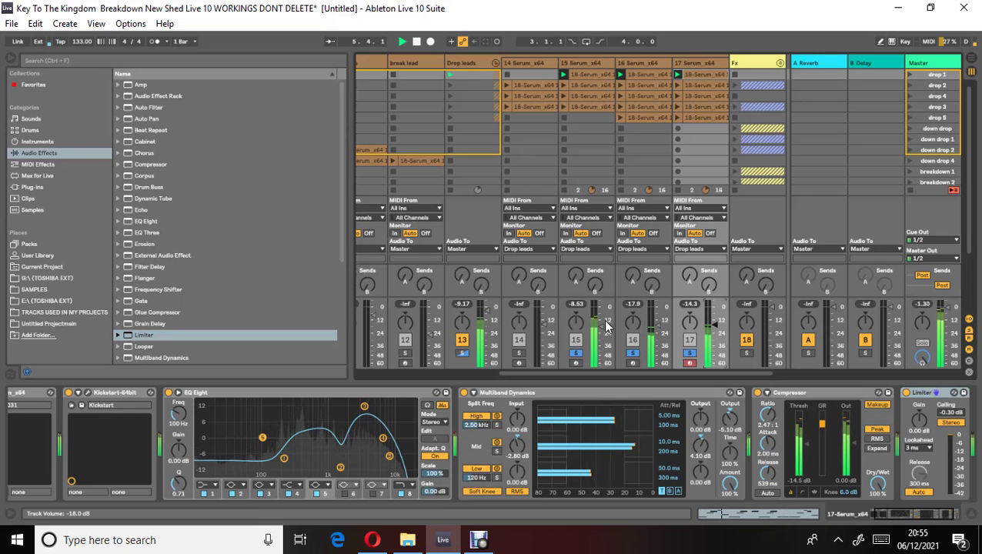
Launch the 14 Serum clip in the drop 2 row and solo tracks 14 to 17 together
left_click(506, 85)
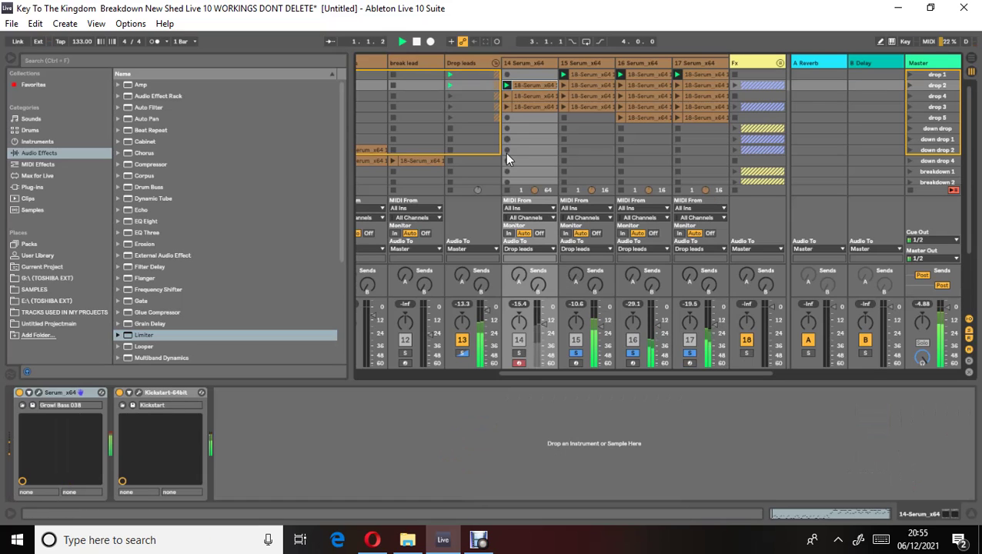
left_click(519, 354)
left_click(576, 354)
left_click(633, 353)
left_click(690, 353)
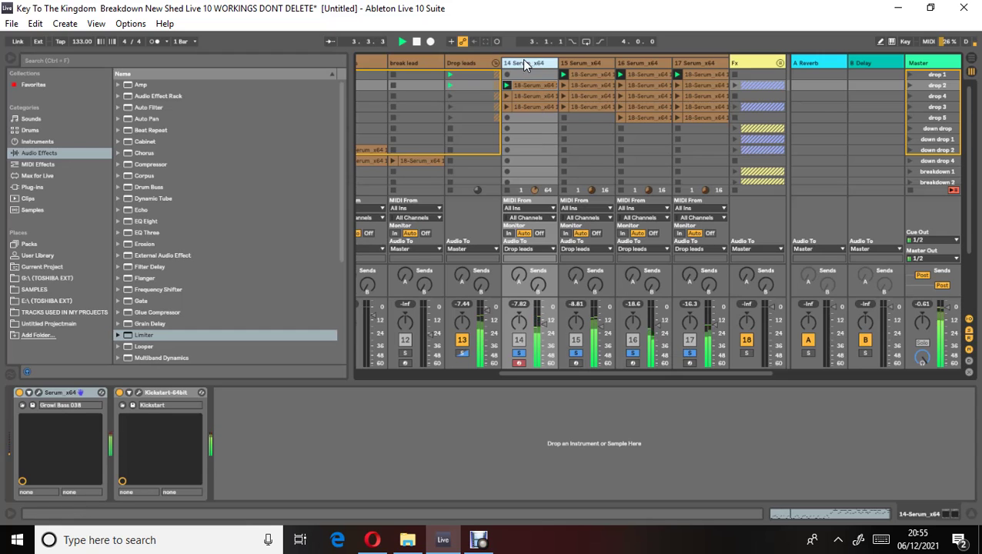
Add Overdrive to the 14 Serum track with dynamics at 0%, bandwidth 2.89 and frequency 2.02 kHz
scroll(145, 327, "down", 5)
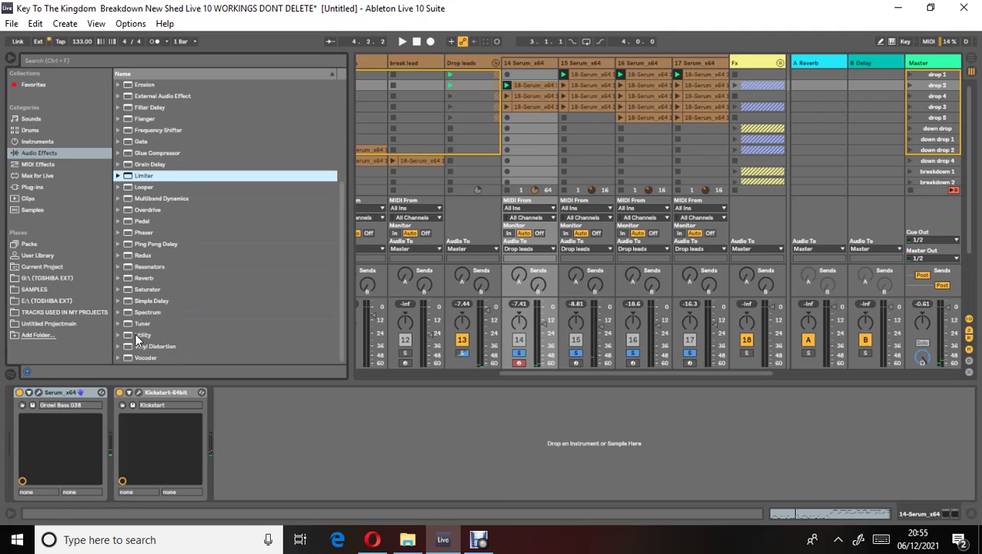
left_click_drag(141, 211, 236, 428)
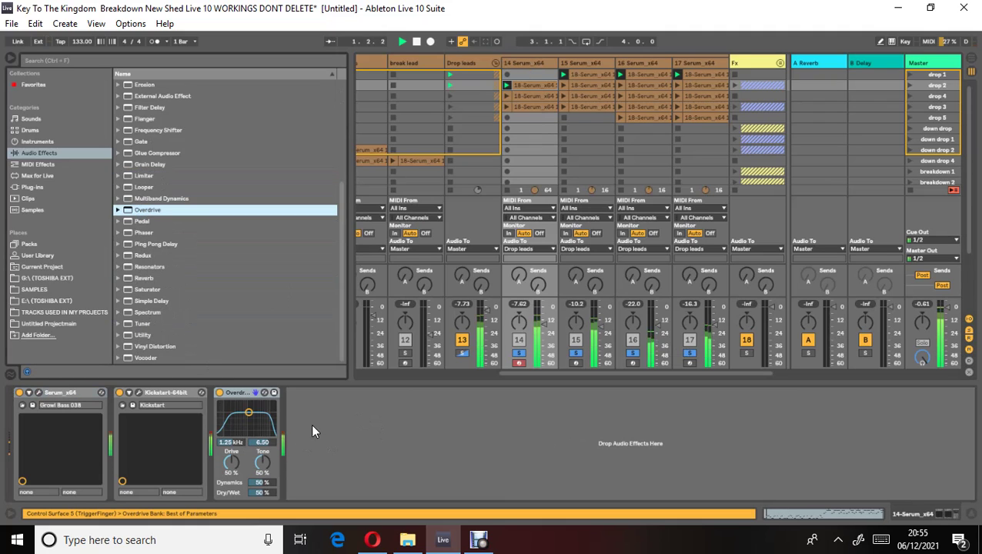
left_click_drag(260, 444, 257, 445)
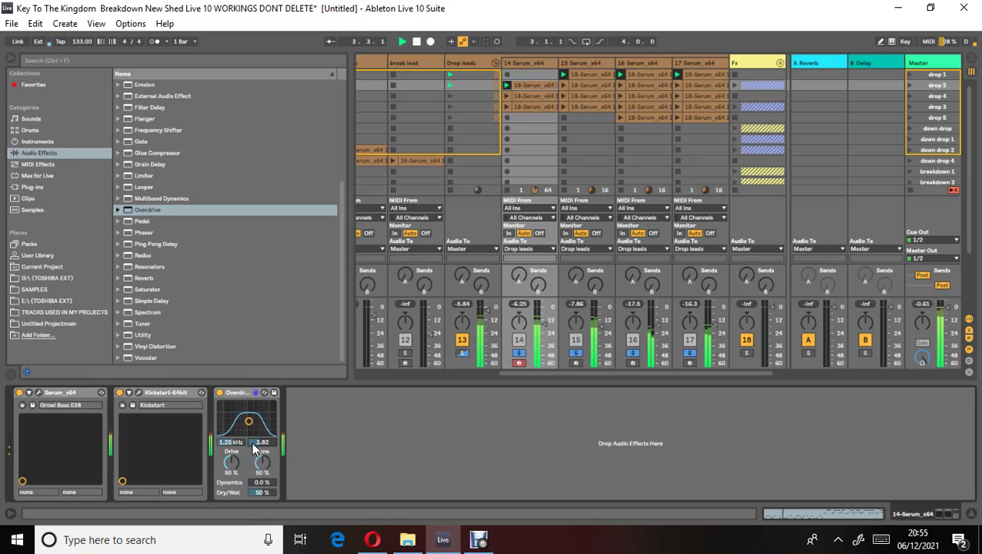
left_click_drag(227, 449, 229, 449)
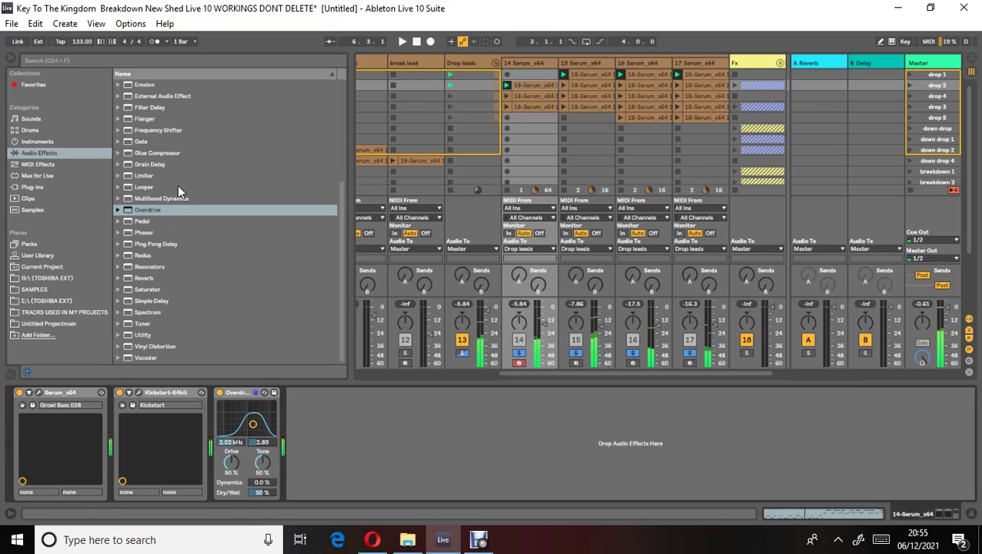
Add EQ Eight after the 14 Serum Overdrive, boosting band 2 by 8.80 dB at 653 Hz and band 3 by about 9 dB
scroll(176, 185, "up", 4)
double_click(152, 188)
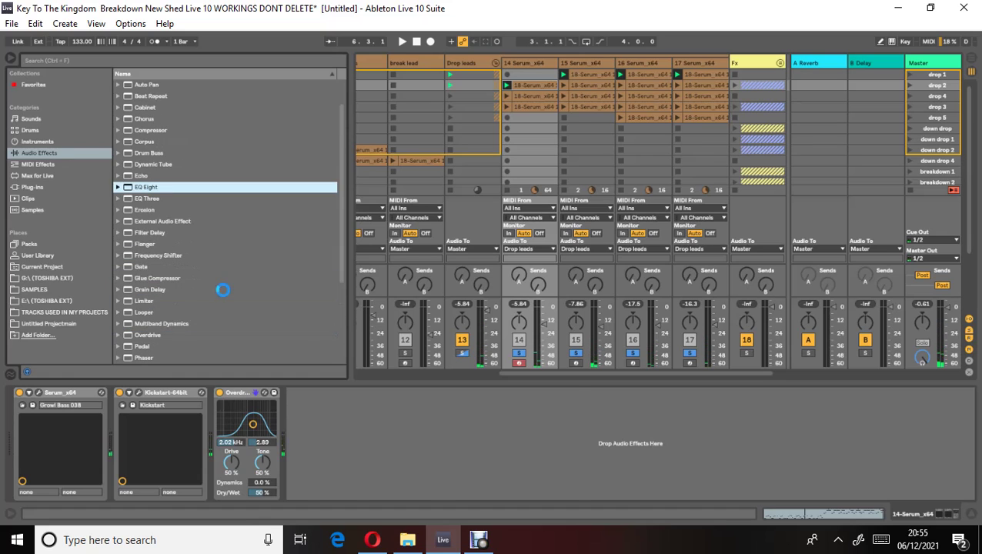
key("space")
left_click_drag(451, 438, 480, 418)
left_click_drag(406, 438, 439, 421)
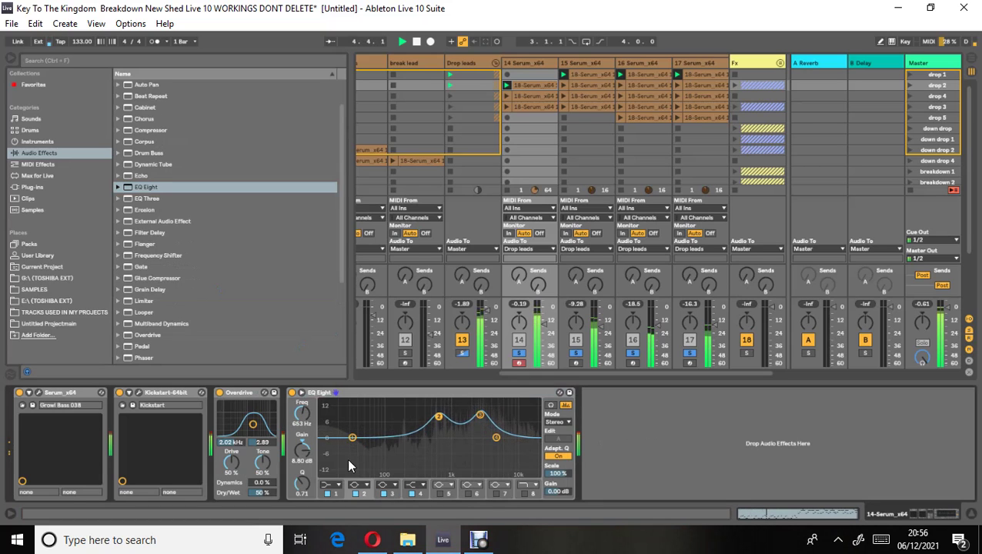
Narrow bands 2 and 3 on the 14 Serum EQ, with band 2's Q at 8.93, and cut band 4 by 10.8 dB at 6.81 kHz
left_click_drag(300, 489, 300, 482)
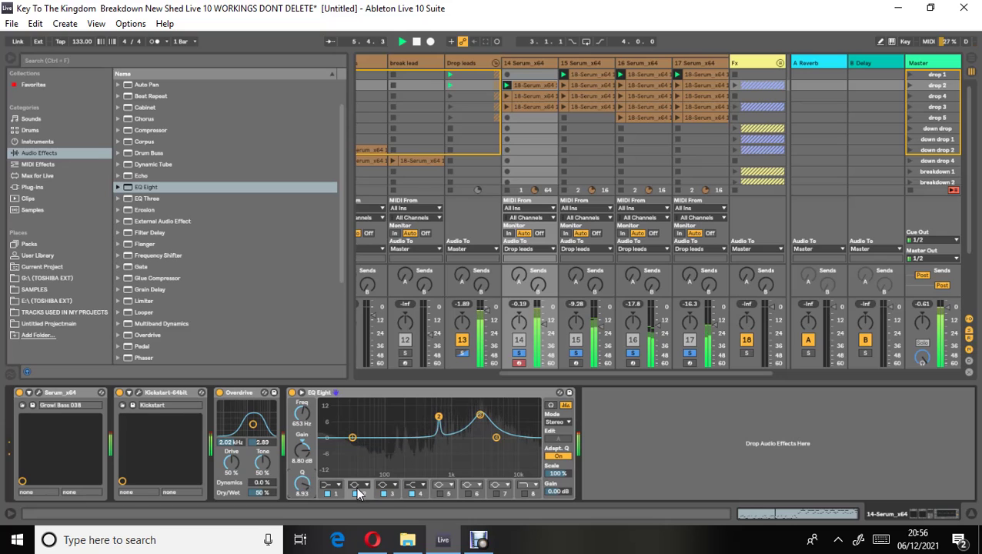
left_click(387, 486)
left_click_drag(304, 489, 306, 486)
left_click_drag(497, 437, 501, 470)
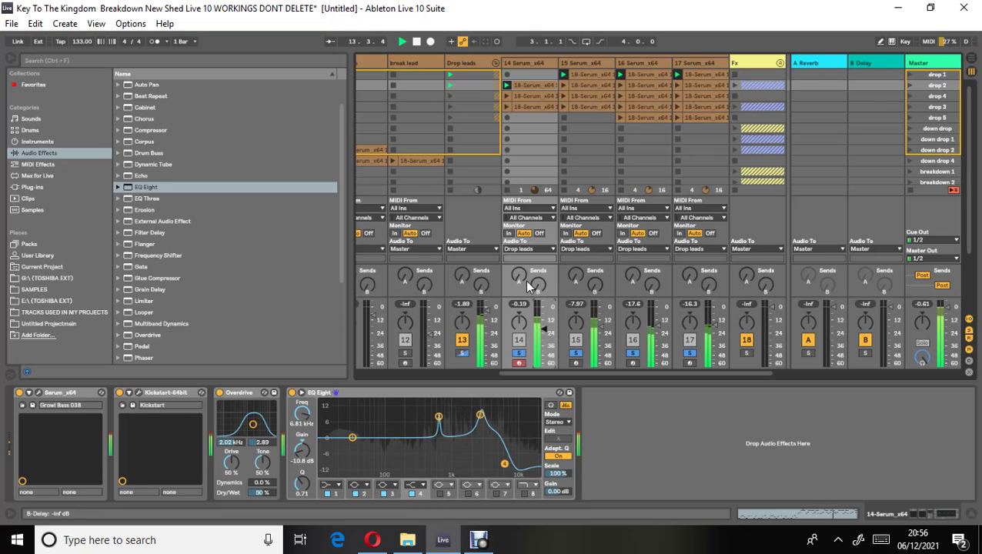
Show the A Reverb return's device and raise the 14 Serum track's send A during playback
left_click(820, 62)
key("space")
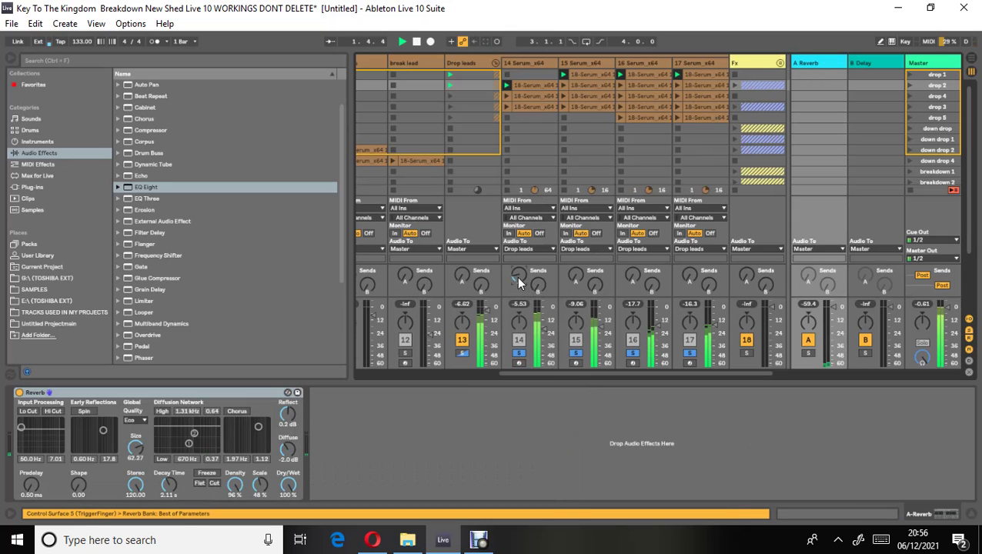
left_click_drag(517, 276, 518, 282)
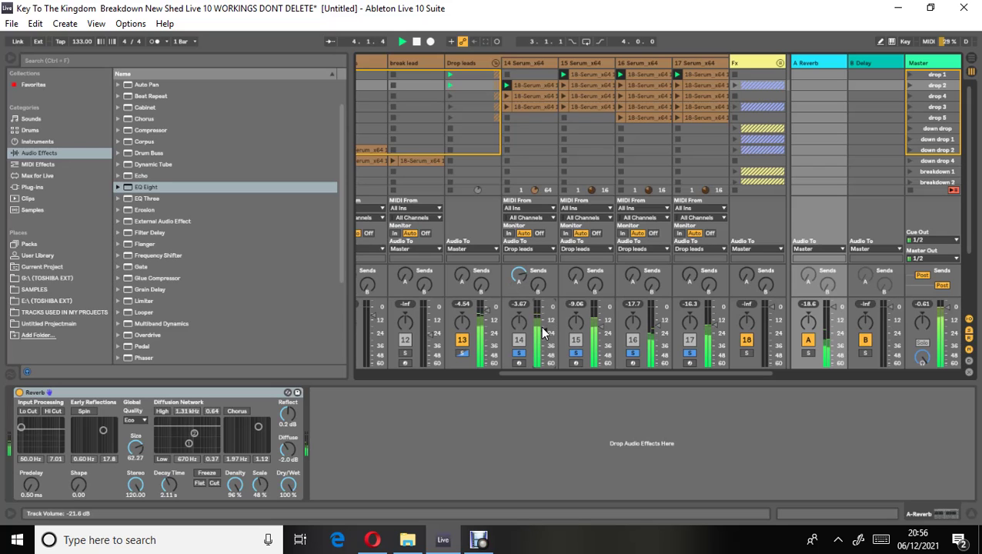
key("space")
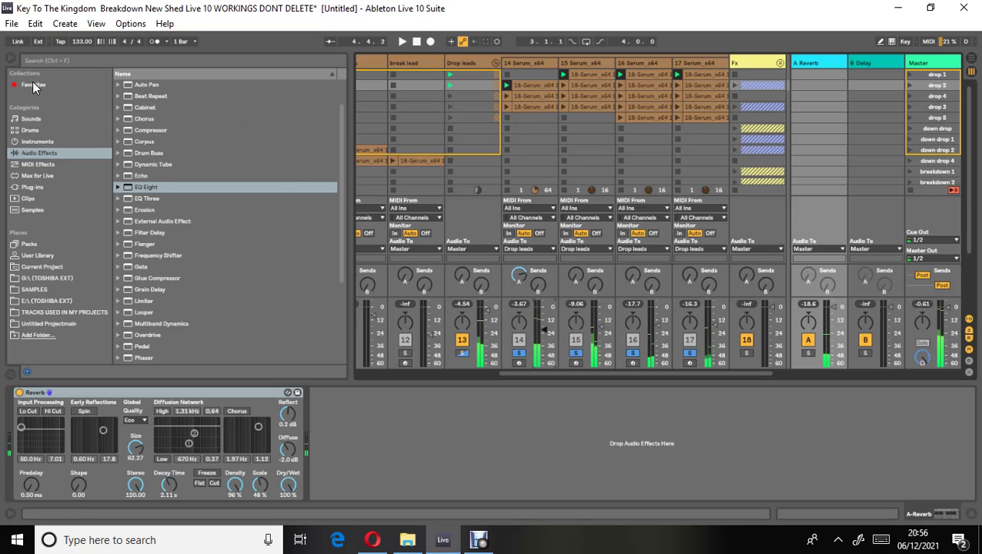
Hide the browser and collapse the Drop leads group
left_click(14, 60)
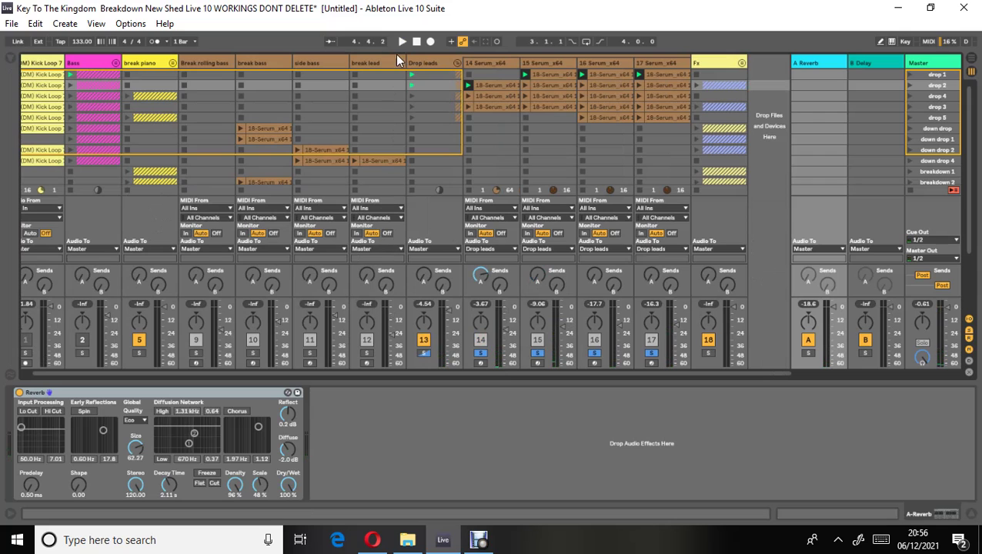
left_click(420, 63)
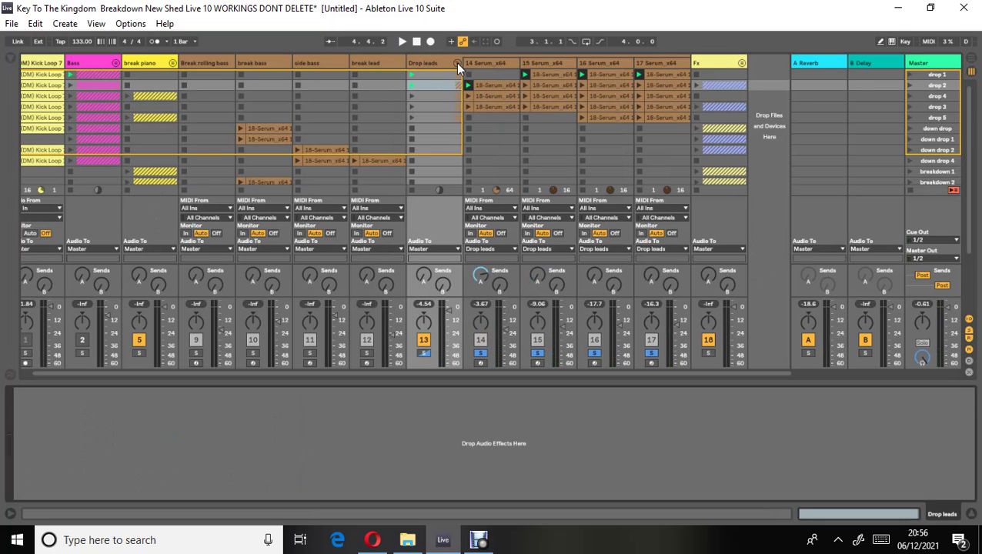
left_click(458, 62)
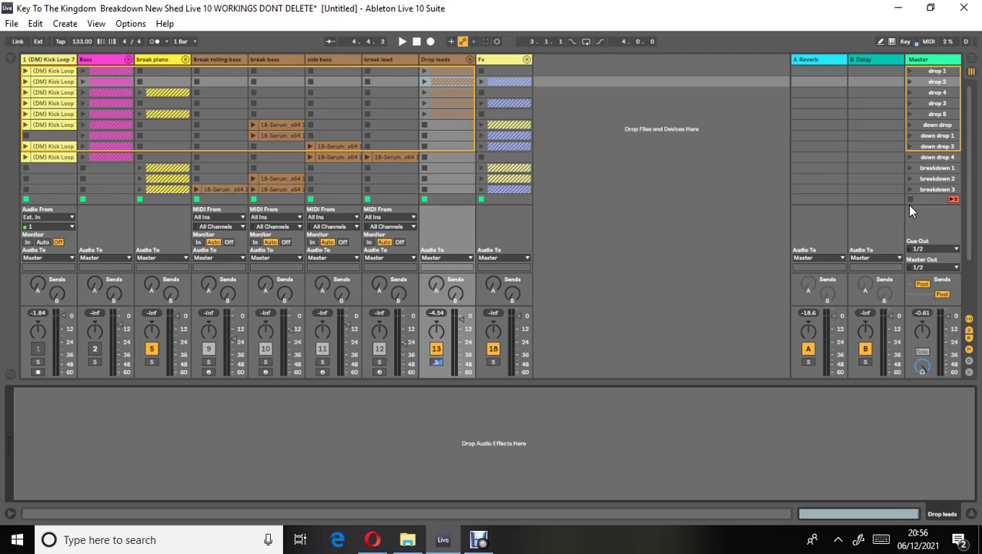
Reactivate the muted tracks with no track soloed, and launch scene drop 1
left_click(95, 349)
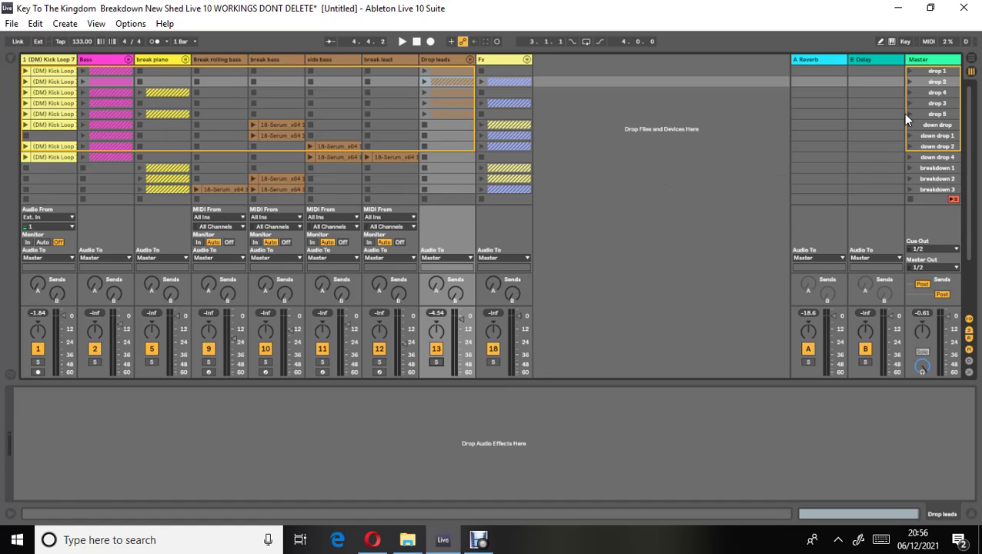
left_click(907, 71)
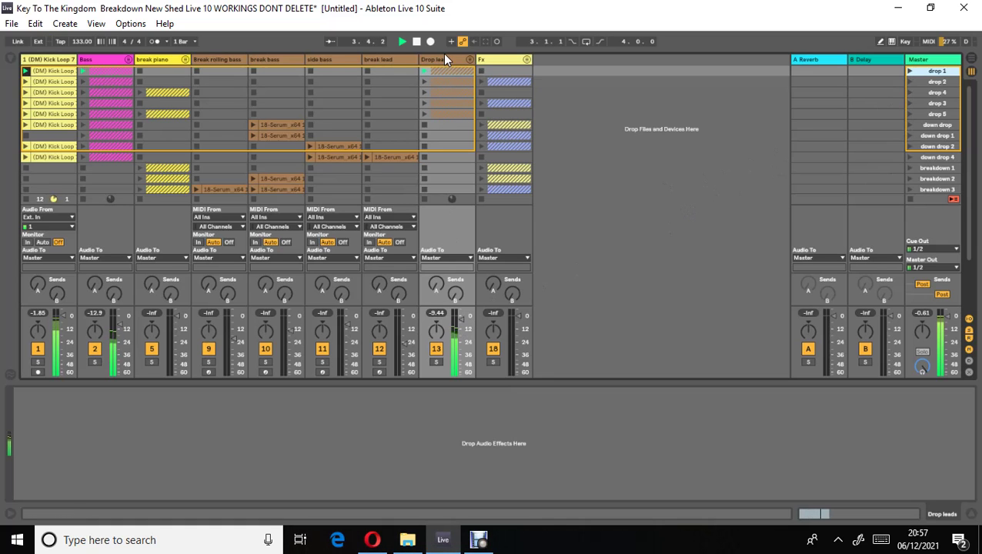
Add EQ Eight to Drop leads, cutting band 2 near 150 Hz, boosting band 3 near 1.2 kHz and cutting band 4 by 7.81 dB at 8.61 kHz
left_click(12, 60)
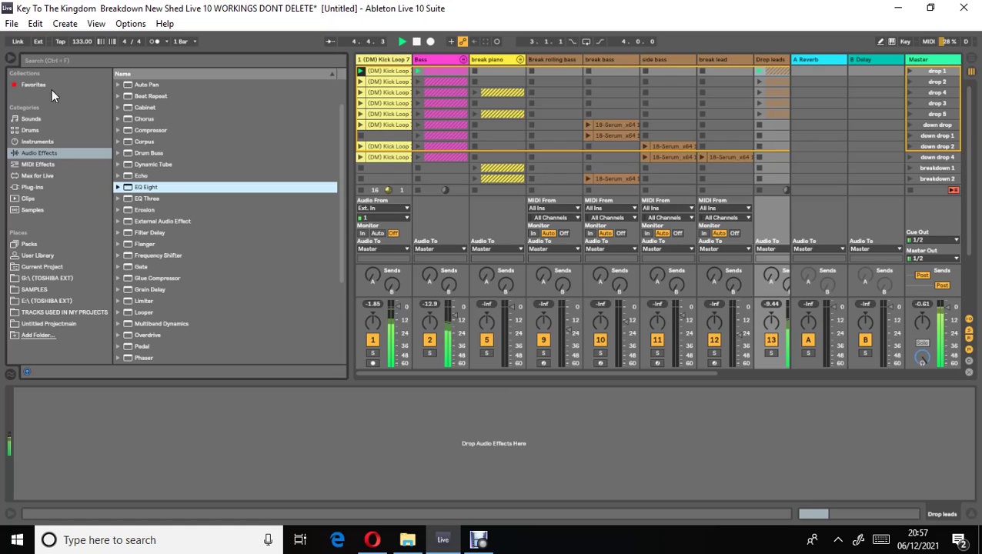
left_click_drag(139, 189, 114, 407)
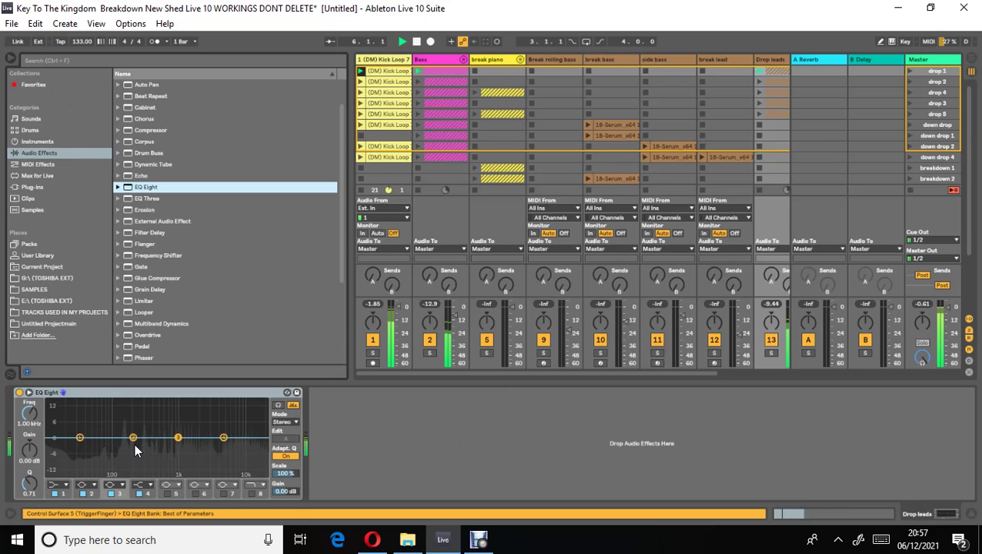
left_click_drag(134, 443, 239, 456)
left_click(176, 439)
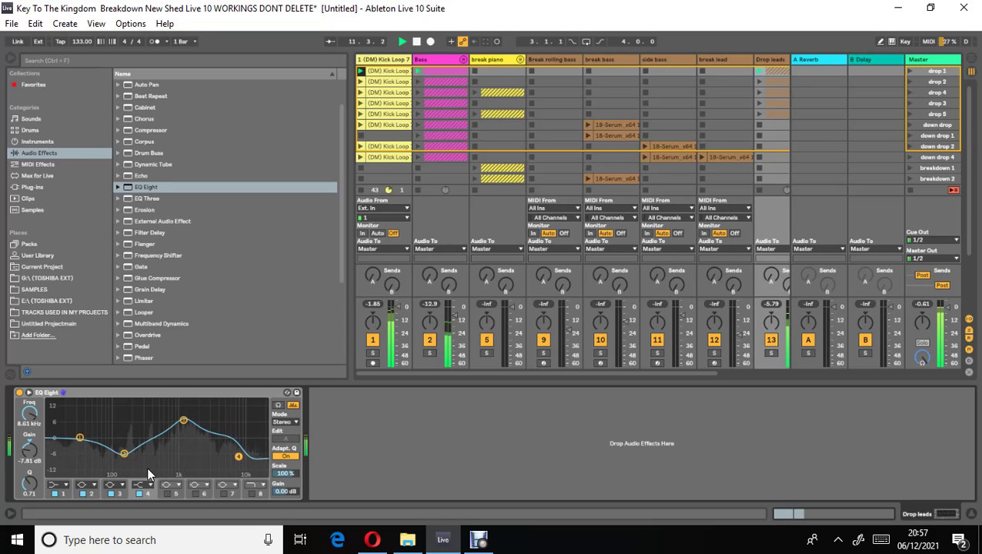
Enable band 6 on the Drop leads EQ, boost it by 4.59 dB at 7.11 kHz and adjust its Q
left_click(195, 493)
mouse_move(243, 439)
left_mouse_down()
mouse_move(226, 430)
mouse_move(234, 428)
left_mouse_up()
left_click_drag(36, 487, 35, 481)
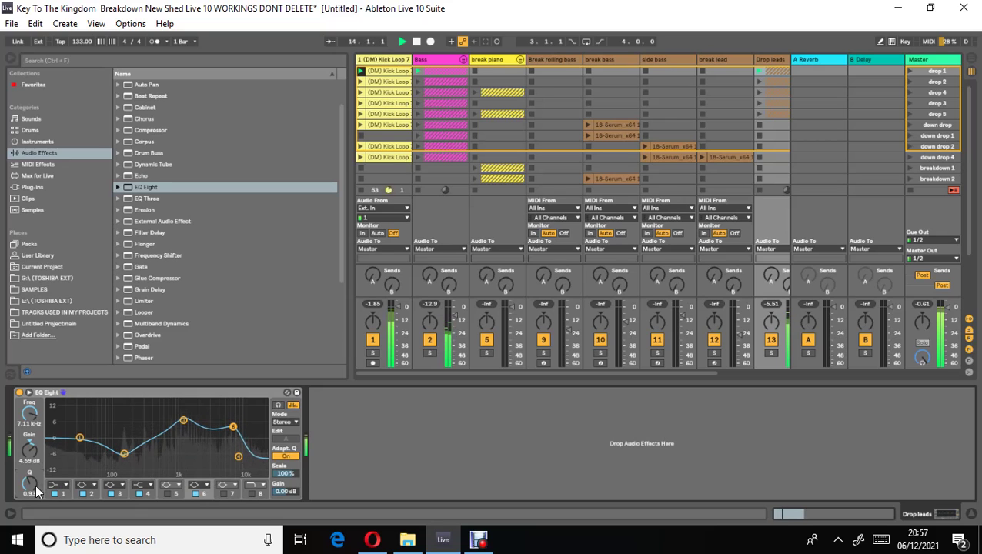
Enable band 5 on the Drop leads EQ and boost it by 4.09 dB at 375 Hz with a Q of 2.11
left_click(167, 494)
left_click_drag(113, 437, 150, 427)
left_click_drag(33, 488, 33, 480)
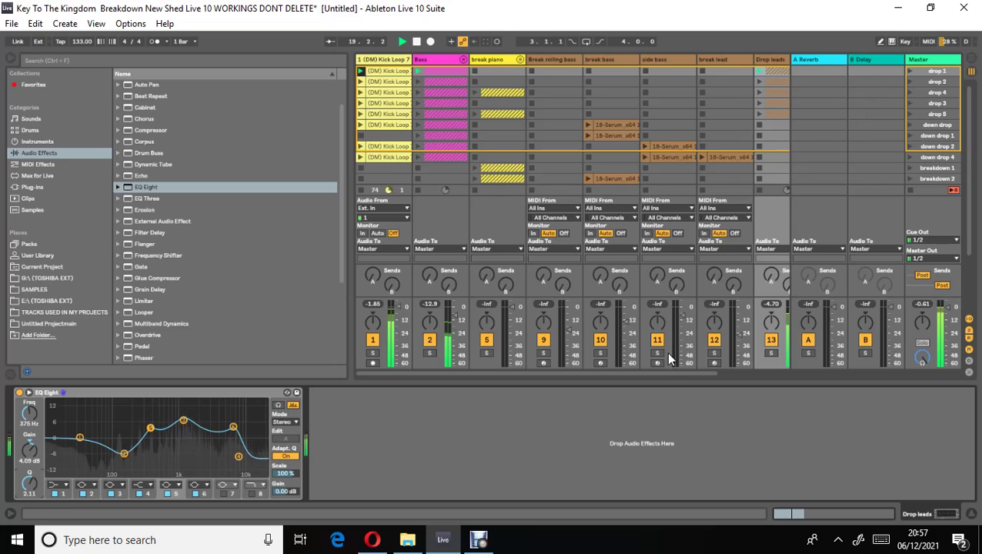
Expand the Drop leads group and lower its volume to about -9 dB while scene drop 2 plays
left_click_drag(650, 375, 725, 371)
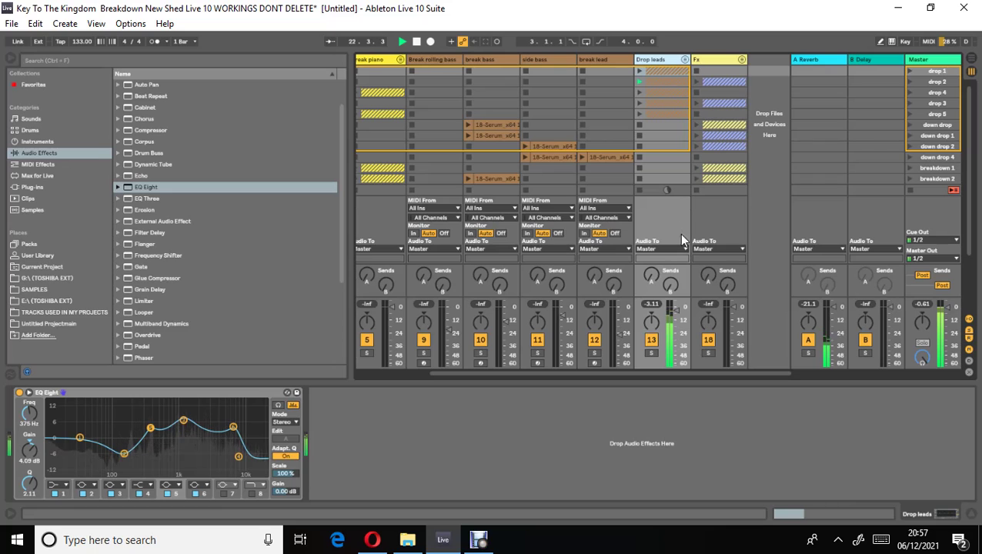
left_click(685, 59)
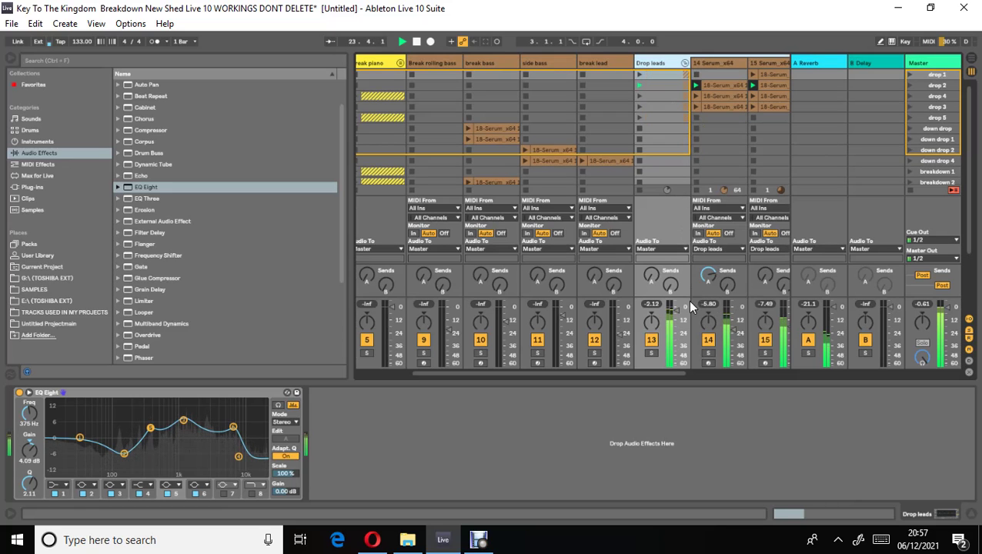
left_click_drag(677, 315, 677, 323)
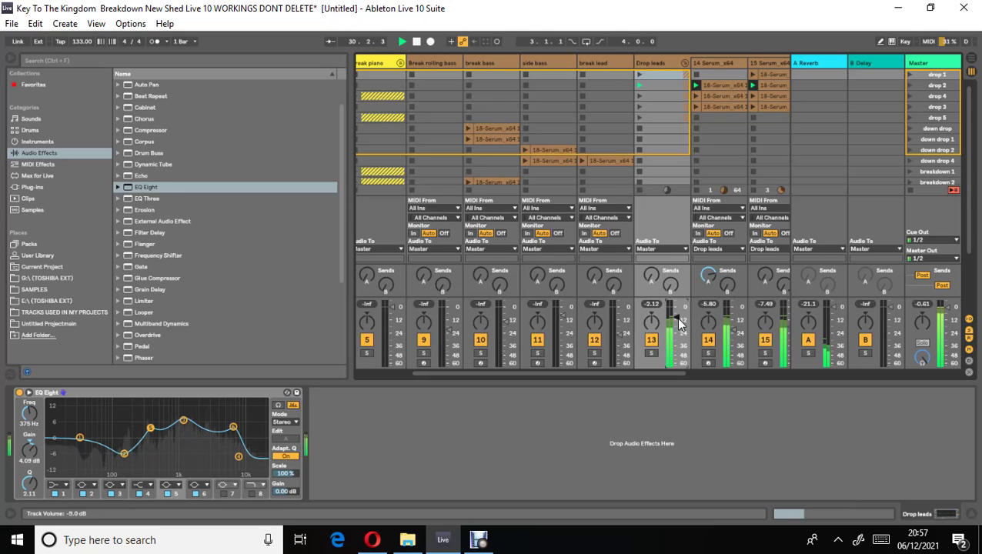
left_click_drag(678, 323, 678, 324)
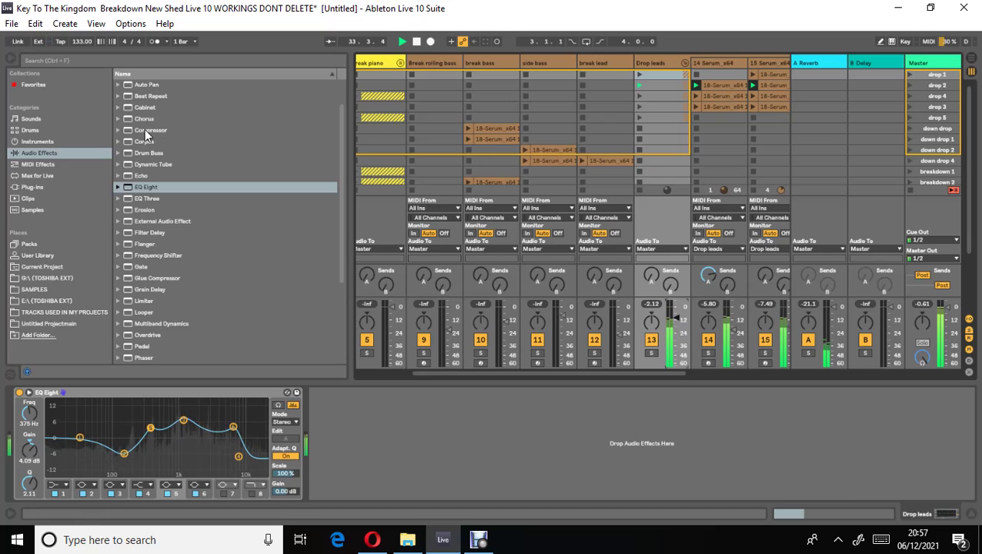
Add a Compressor to Drop leads with threshold -10.5 dB, ratio 2.21:1, attack 0.24 ms and release 518 ms
left_click_drag(144, 130, 362, 438)
key("space")
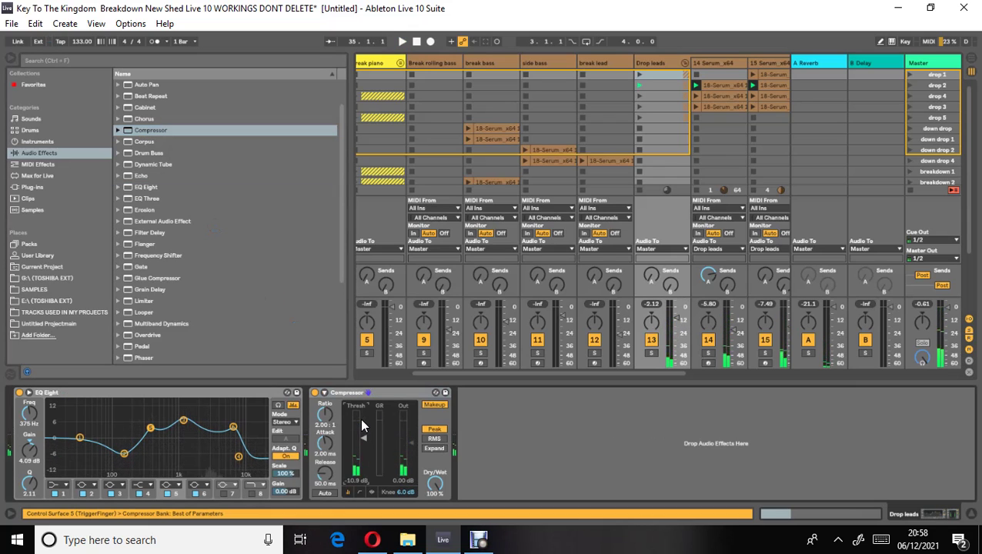
key("space")
left_click_drag(322, 477, 325, 425)
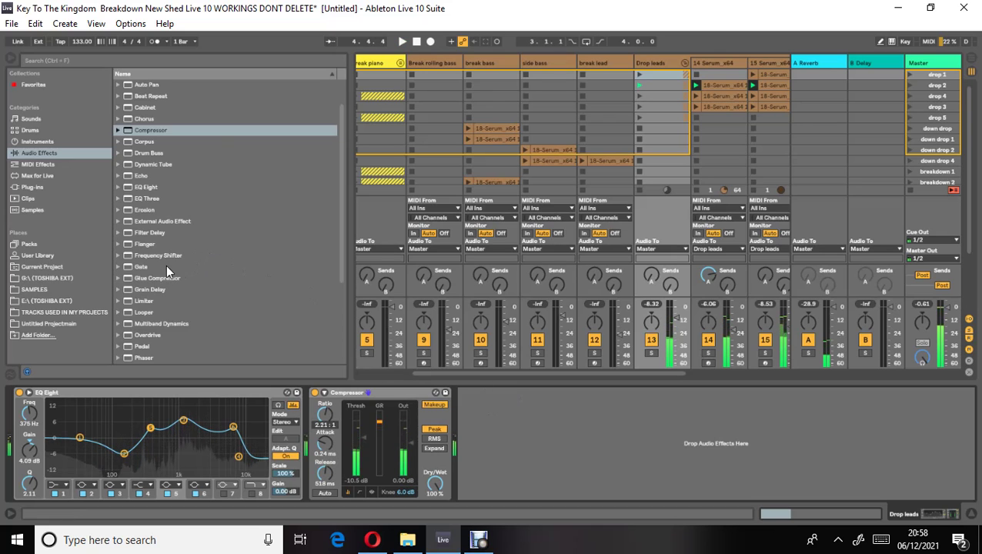
Insert Multiband Dynamics before the Drop leads Compressor, with high, mid and low inputs -1.70, -2.50 and -2.80 dB and high and low outputs 2.60 and 4.90 dB
left_click_drag(143, 324, 300, 428)
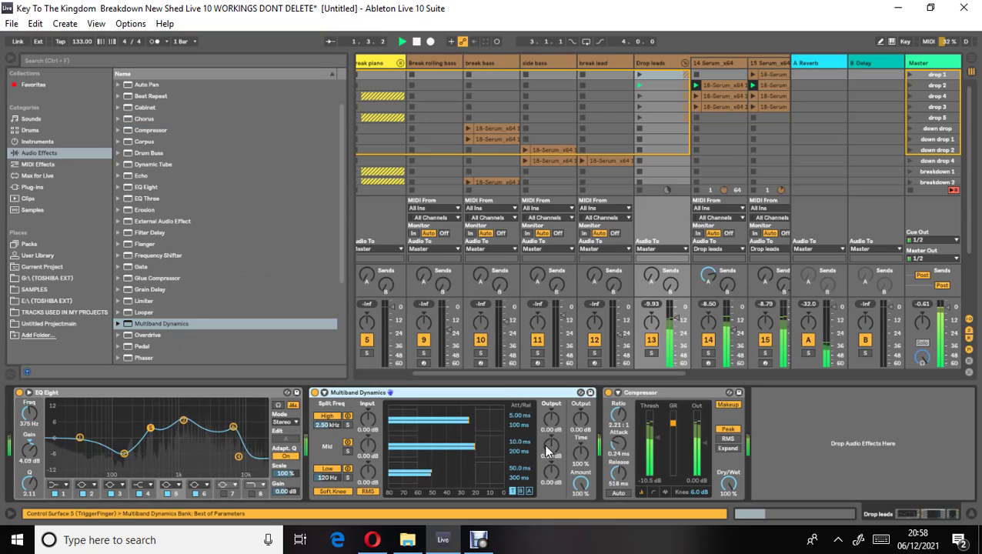
left_click_drag(369, 449, 371, 456)
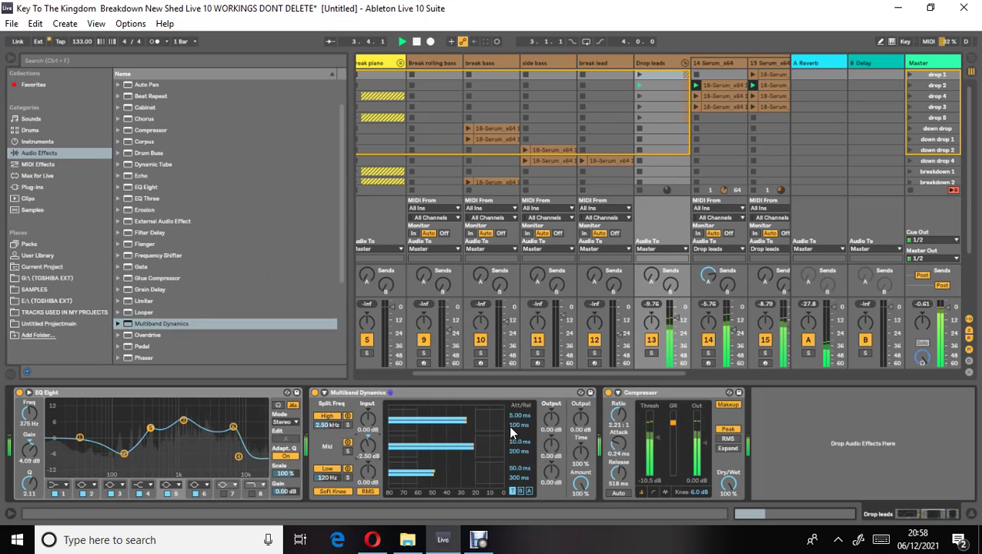
left_click_drag(371, 428, 376, 429)
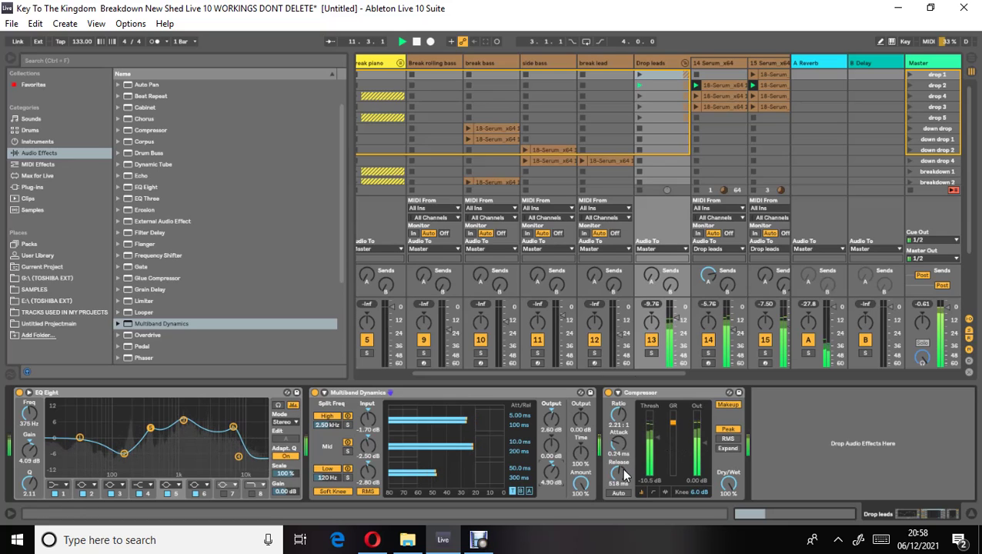
Add a Glue Compressor at the end of the Drop leads chain with threshold -7.30 dB and makeup 3.02 dB
left_click(150, 280)
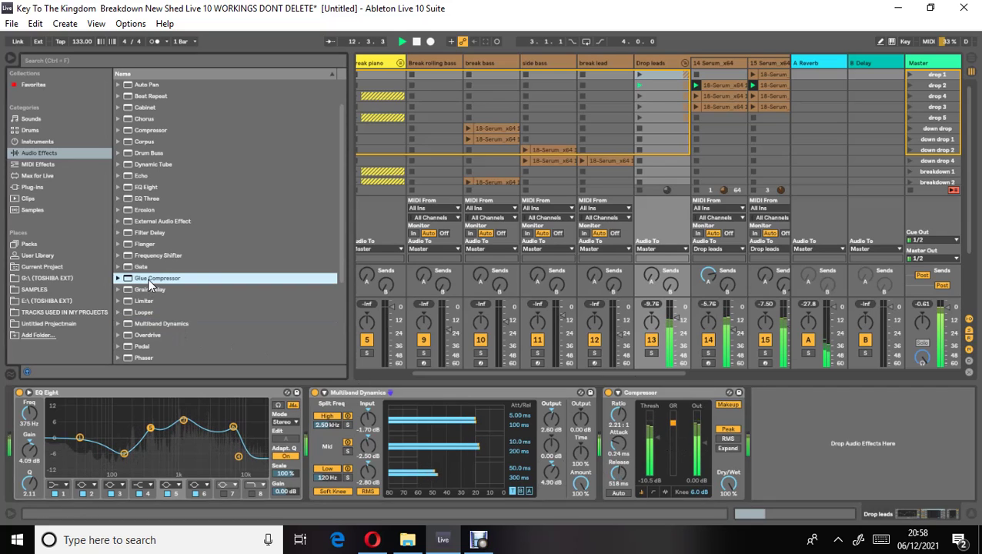
left_click_drag(340, 349, 853, 472)
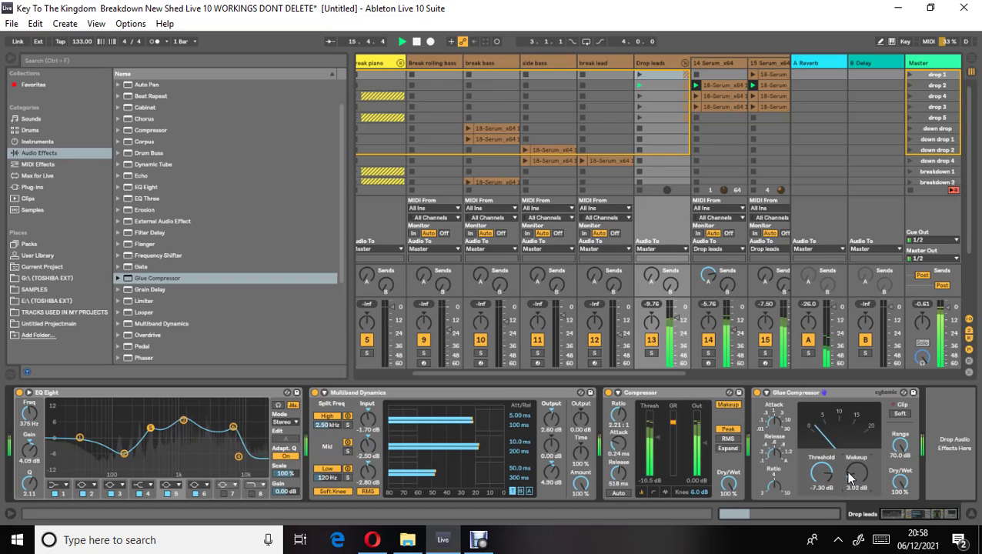
left_click(143, 290)
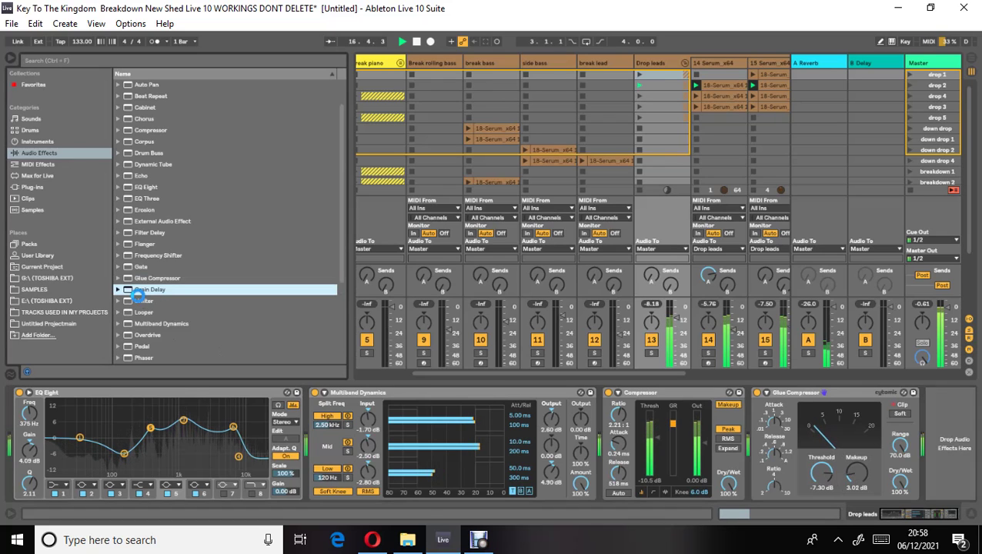
key("Return")
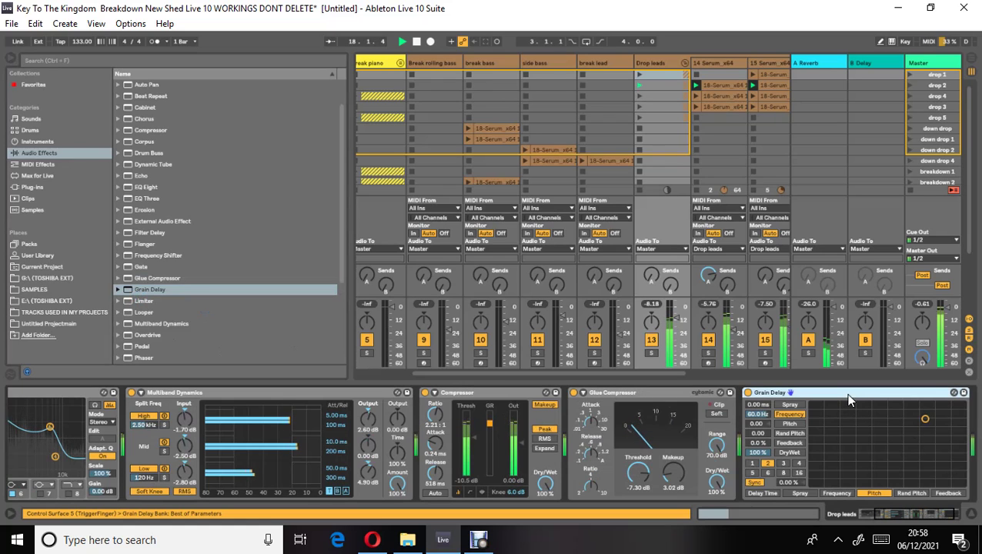
key("Delete")
Add a Limiter after the Glue Compressor on Drop leads and hide the browser
left_click(129, 301)
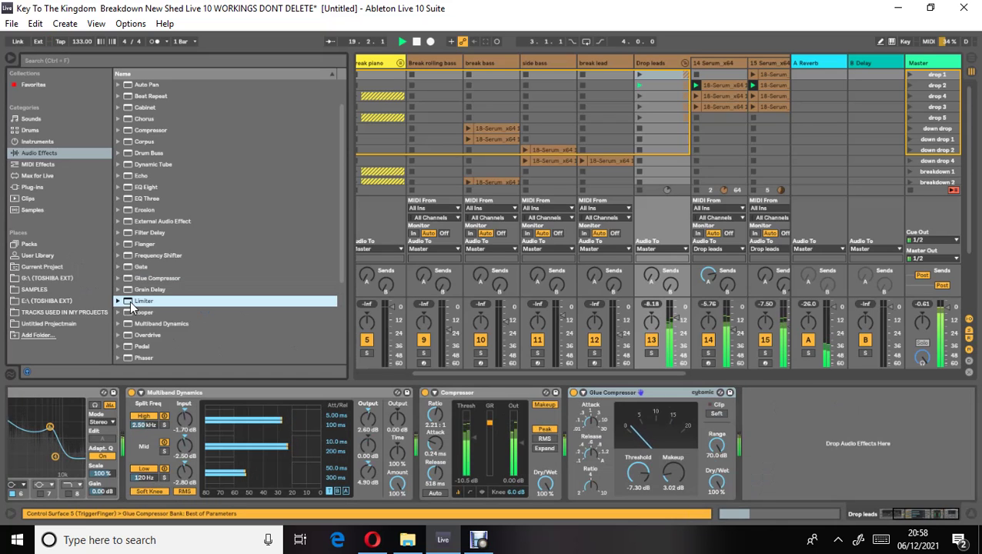
key("Return")
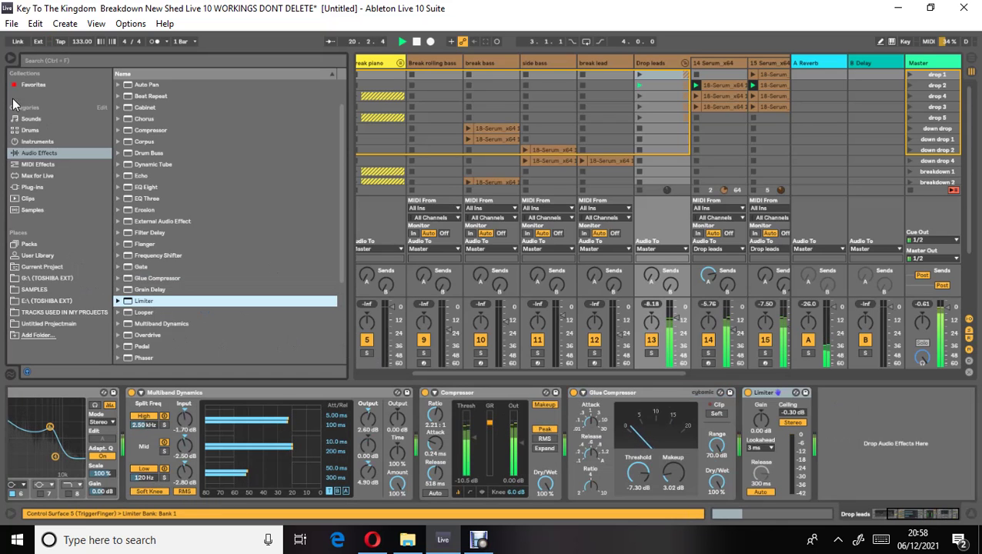
left_click(13, 60)
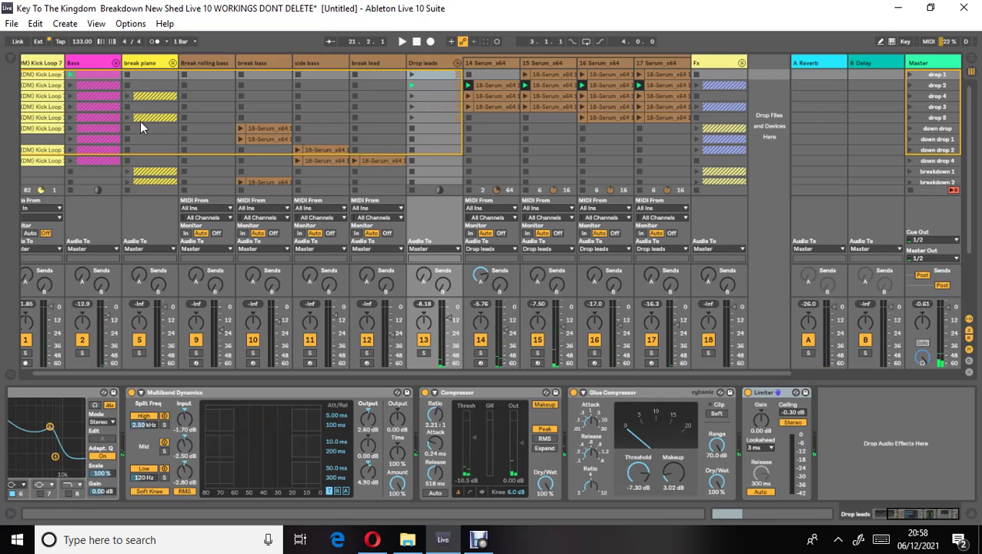
Play scene breakdown 1 and launch scene drop 1 to hear the transition into the drop with the processed leads
left_click(908, 171)
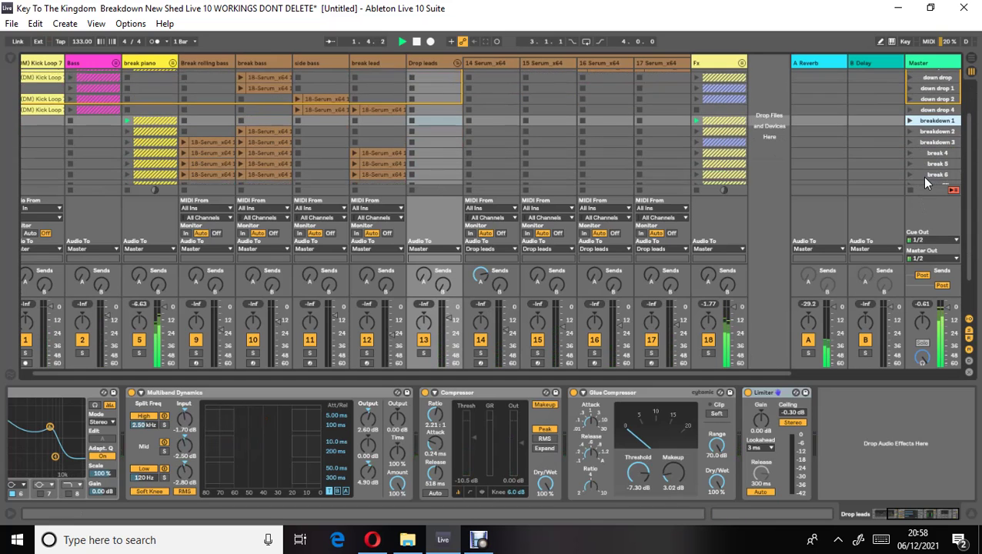
scroll(921, 176, "down", 3)
left_click(909, 155)
scroll(914, 162, "up", 8)
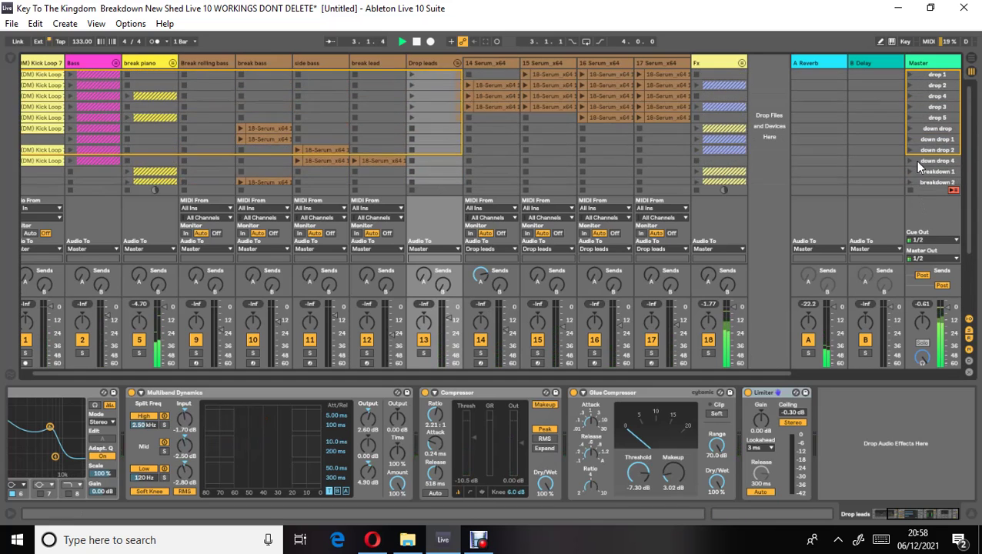
left_click(909, 74)
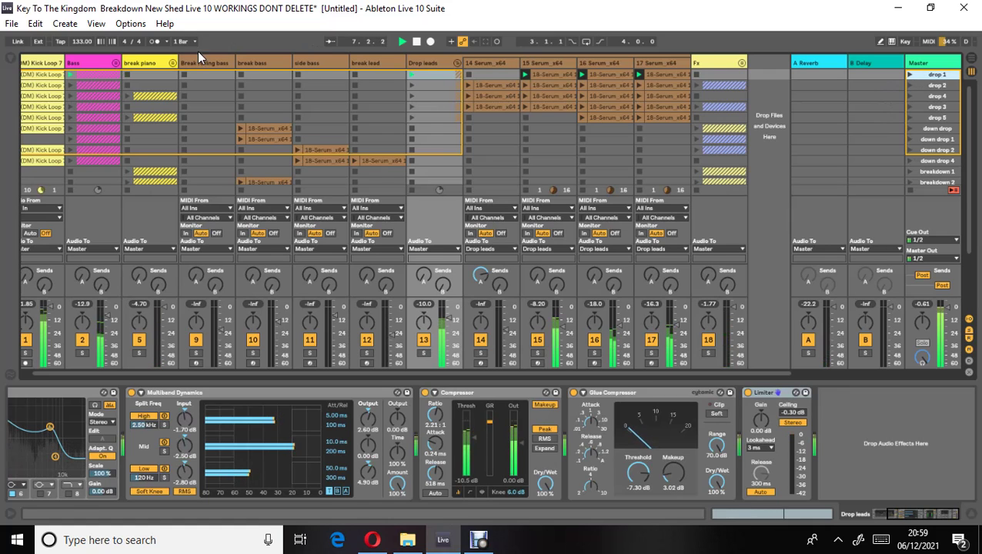
Trigger a stop on the kick loop track, launch scene drop 2 to hear the layered leads in the mix, and stop playback
left_click_drag(150, 373, 117, 373)
left_click(27, 140)
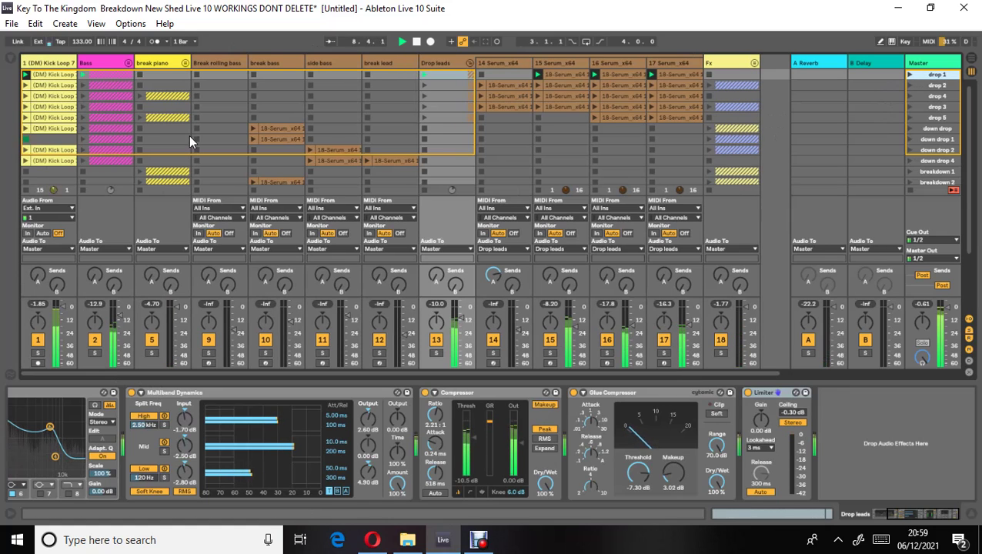
left_click(909, 85)
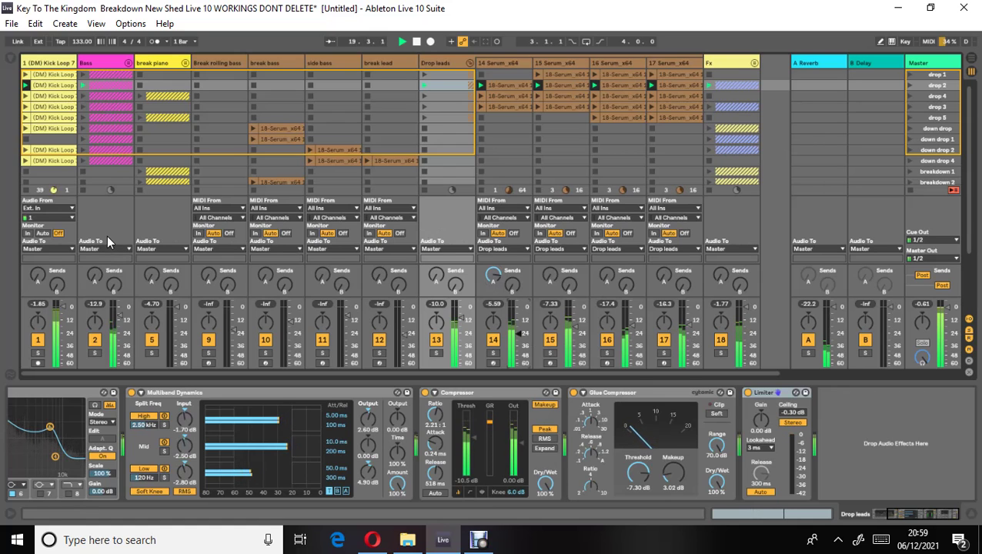
left_click(416, 42)
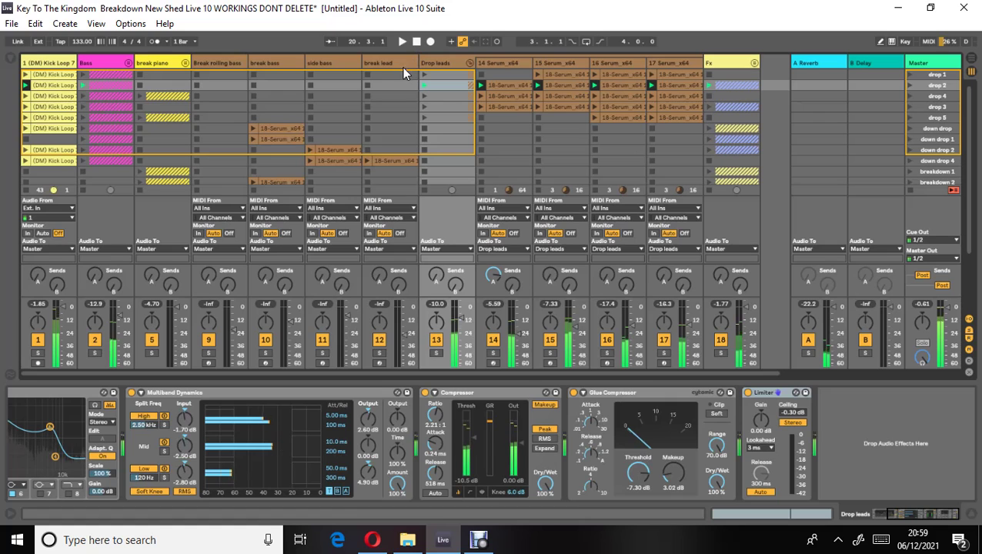
left_click(479, 539)
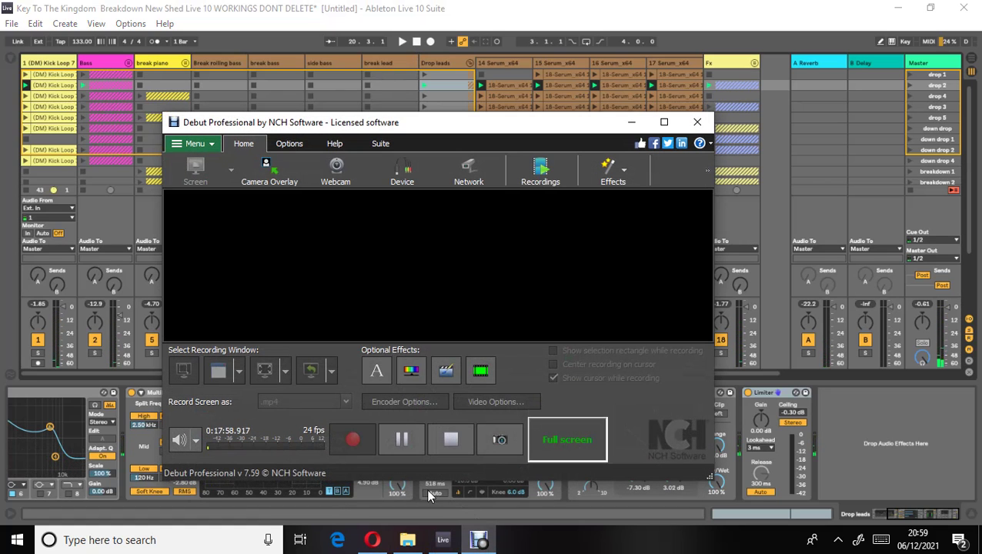